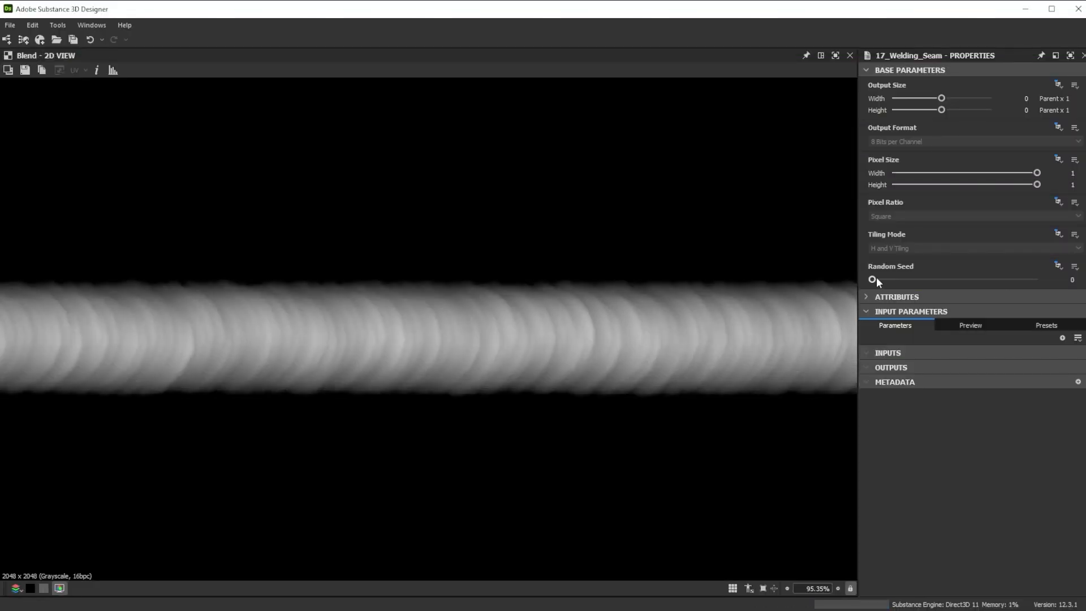
- Re-randomize the seam texture's seed, raise Disorder to 0.55 and set X Amount to 520
left_click_drag(877, 280, 943, 283)
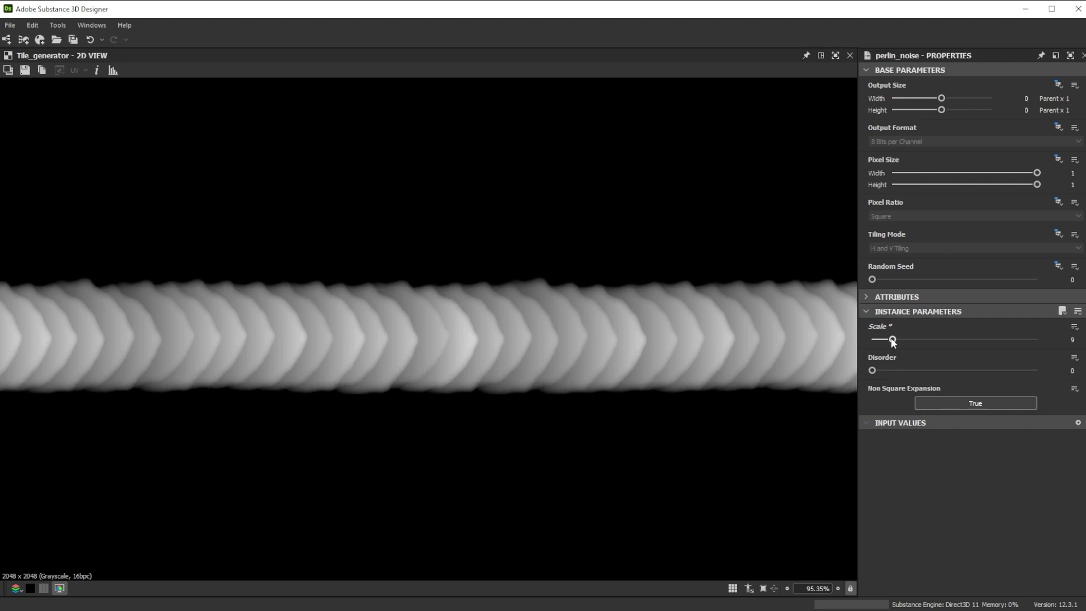
left_click_drag(872, 370, 964, 372)
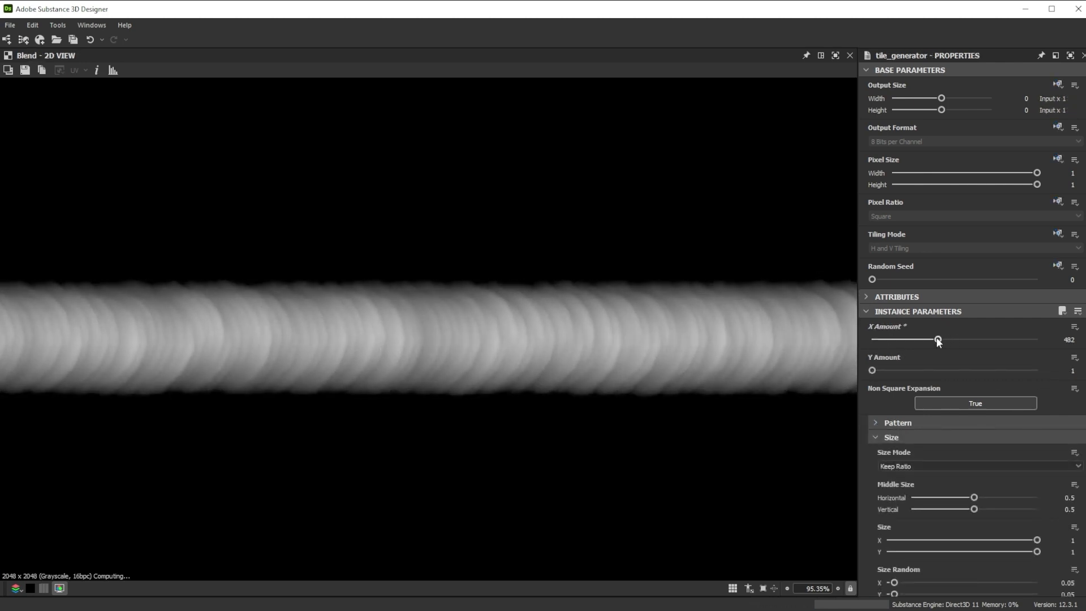
mouse_move(936, 337)
left_mouse_down()
mouse_move(918, 335)
mouse_move(946, 341)
left_mouse_up()
scroll(928, 419, "down", 7)
left_click_drag(912, 484, 911, 486)
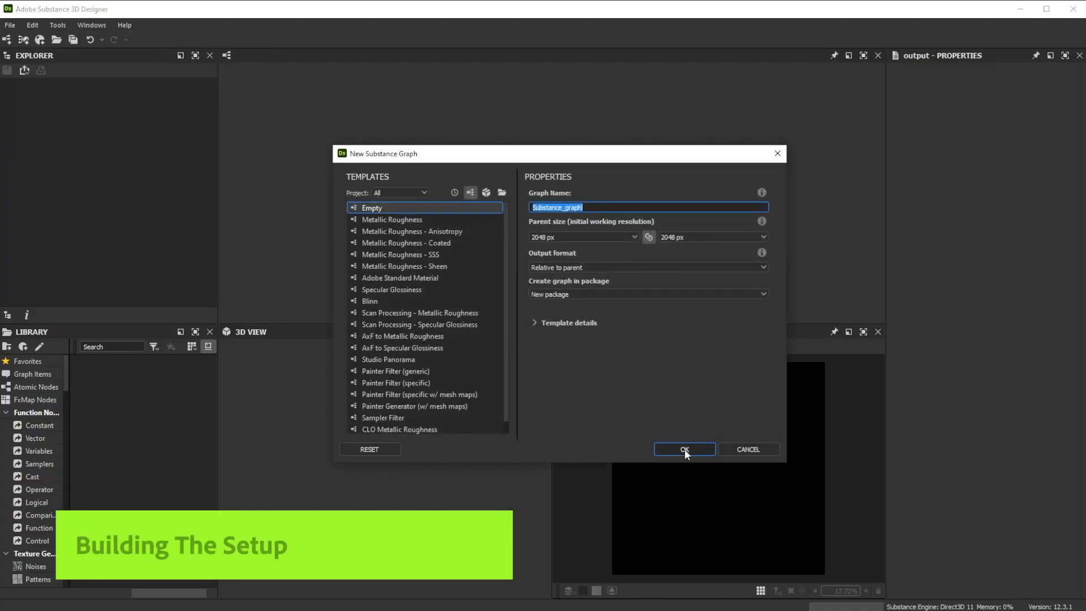
- Create the empty graph, close the 3D view and dock the 2D preview in the left column
left_click(685, 449)
left_click(543, 332)
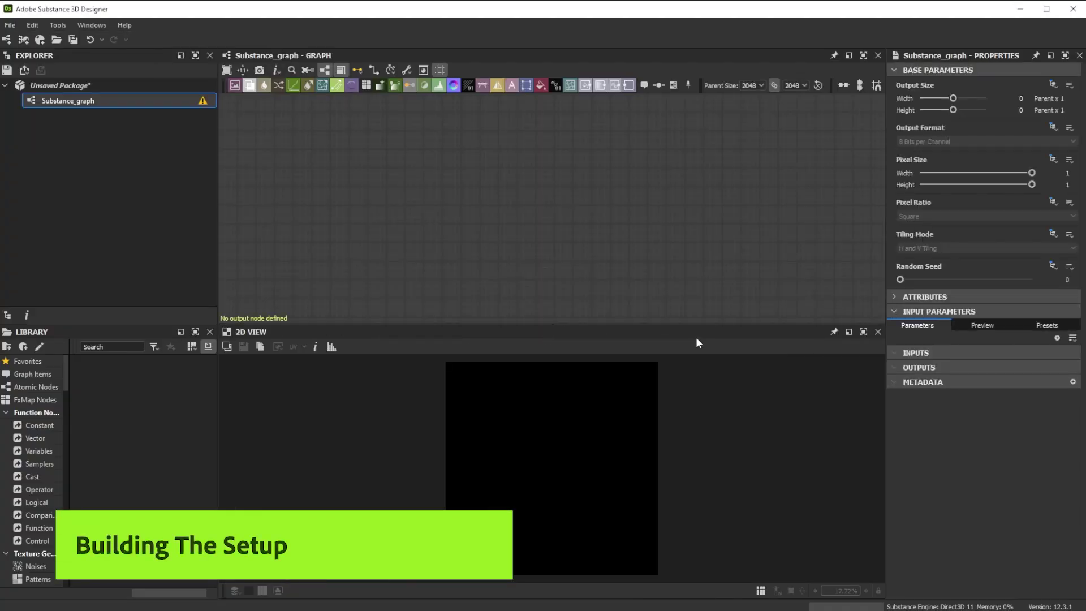
left_click_drag(695, 337, 210, 327)
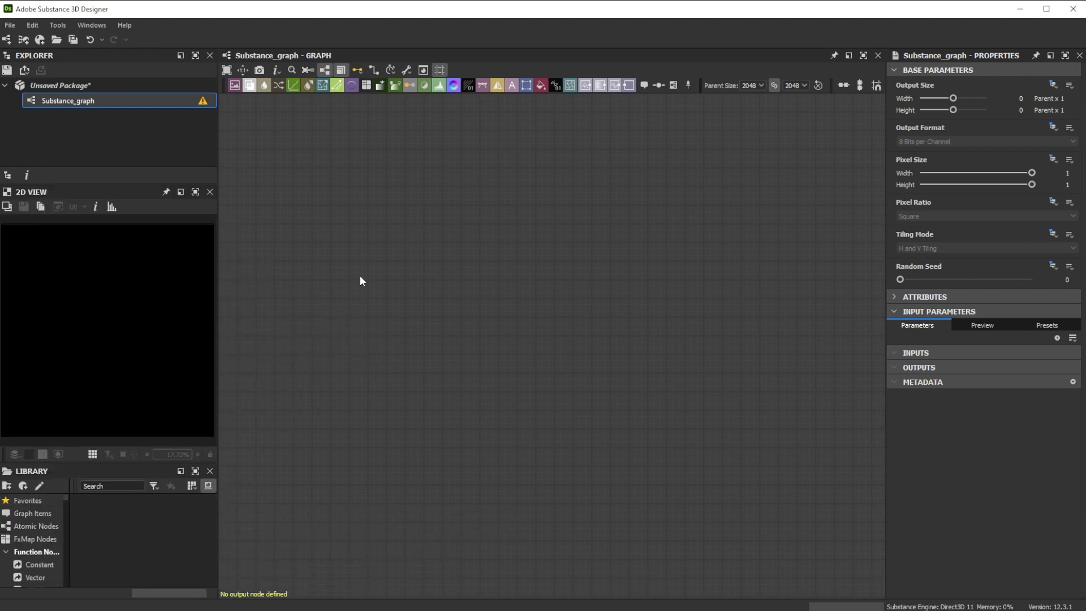
- Add a Shape node set to Disc with Scale 0.8
key("space")
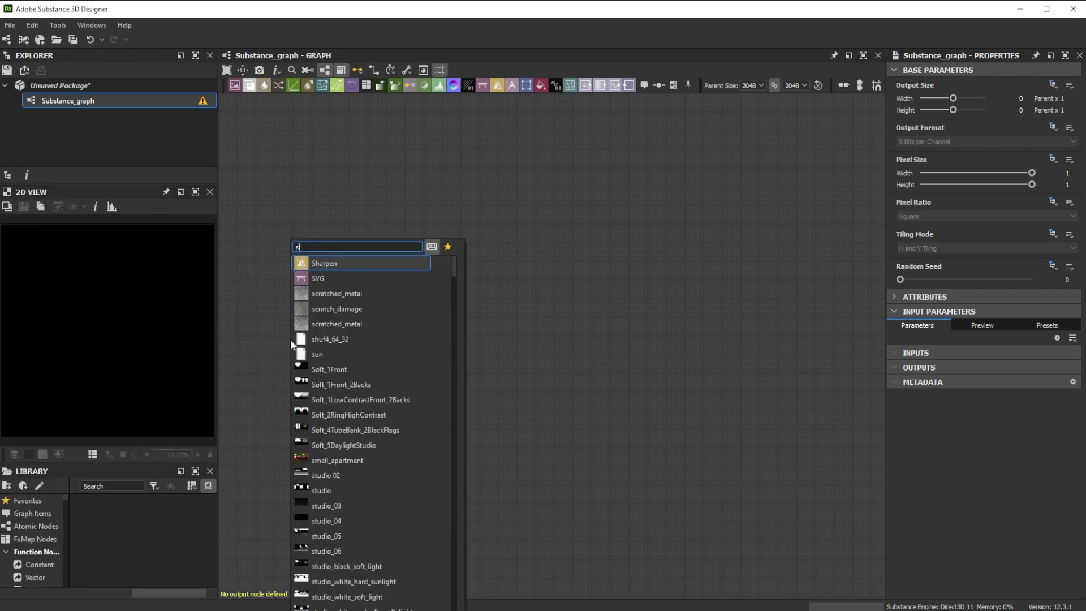
type("sha")
left_click(318, 277)
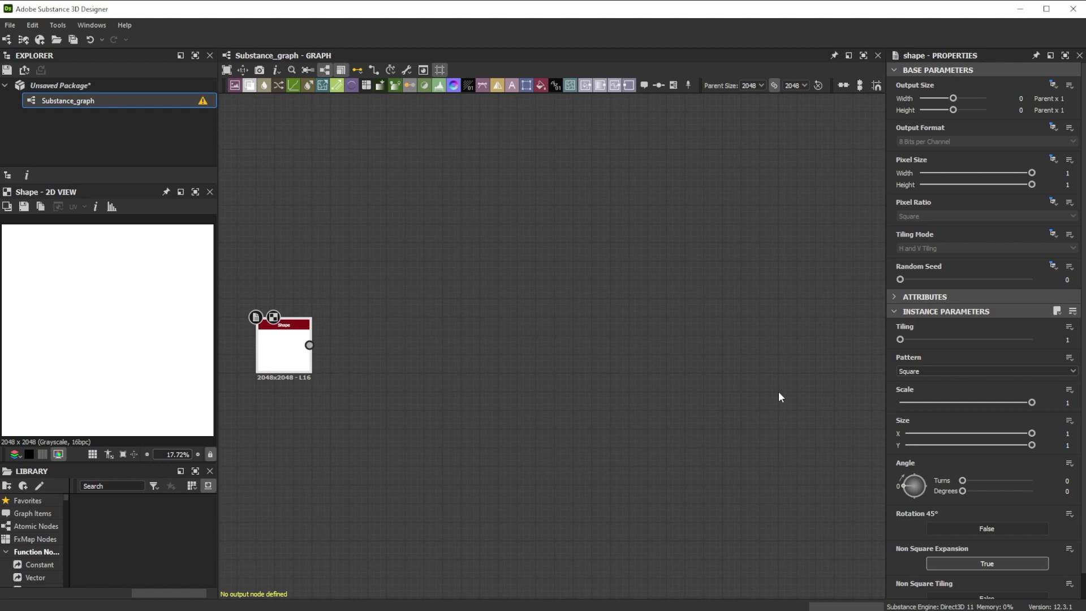
left_click(1022, 371)
left_click(985, 389)
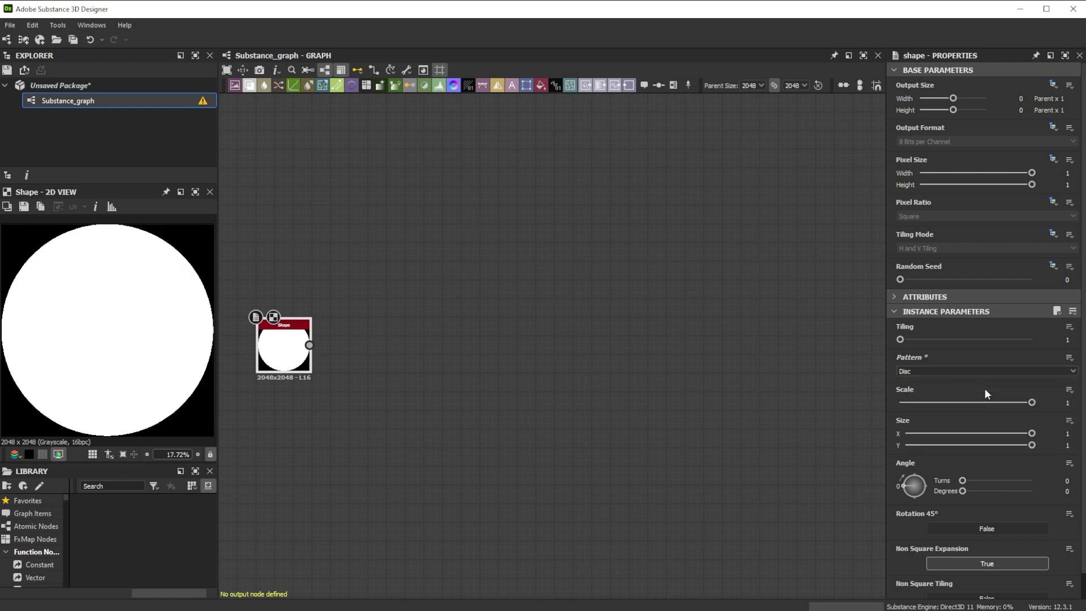
double_click(1068, 402)
type("0.8")
key("Return")
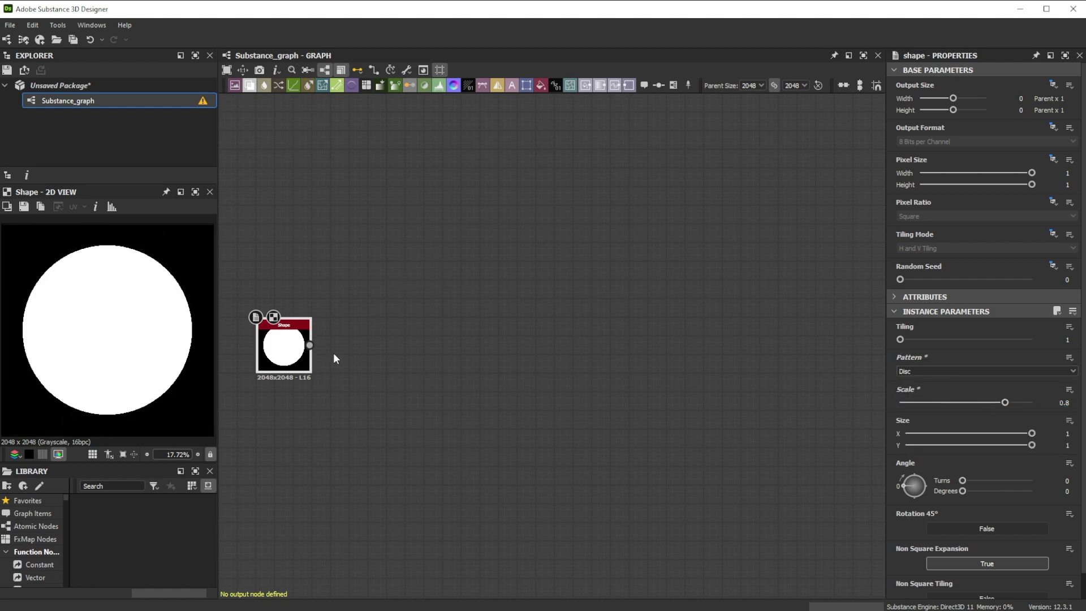
- Add a Warp after the Shape, with a Scale 8 Perlin Noise driving its gradient input
key("space")
type("warp")
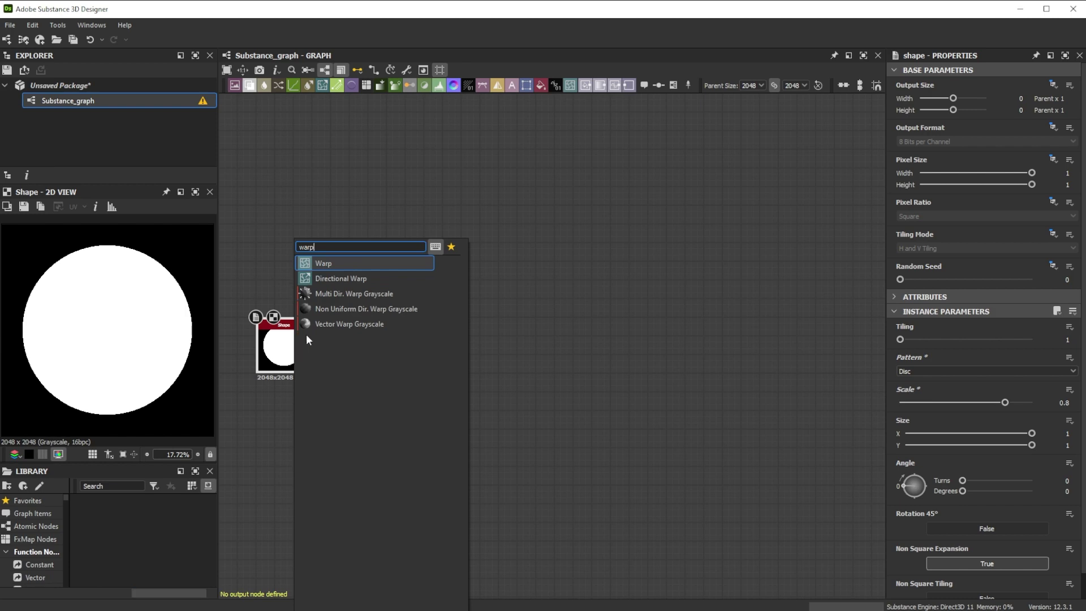
left_click(315, 265)
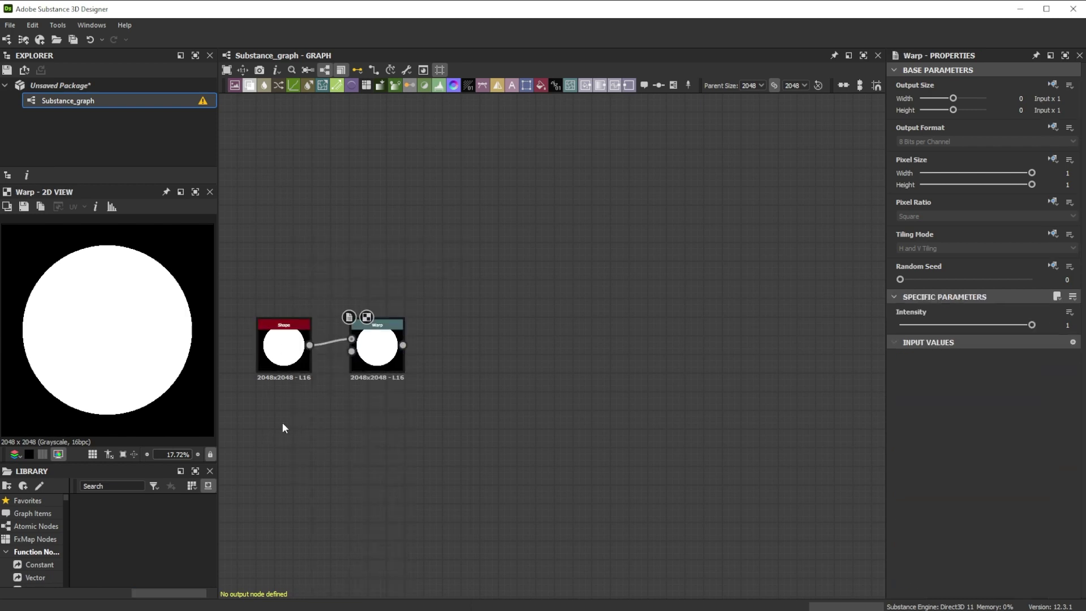
key("space")
type("perli")
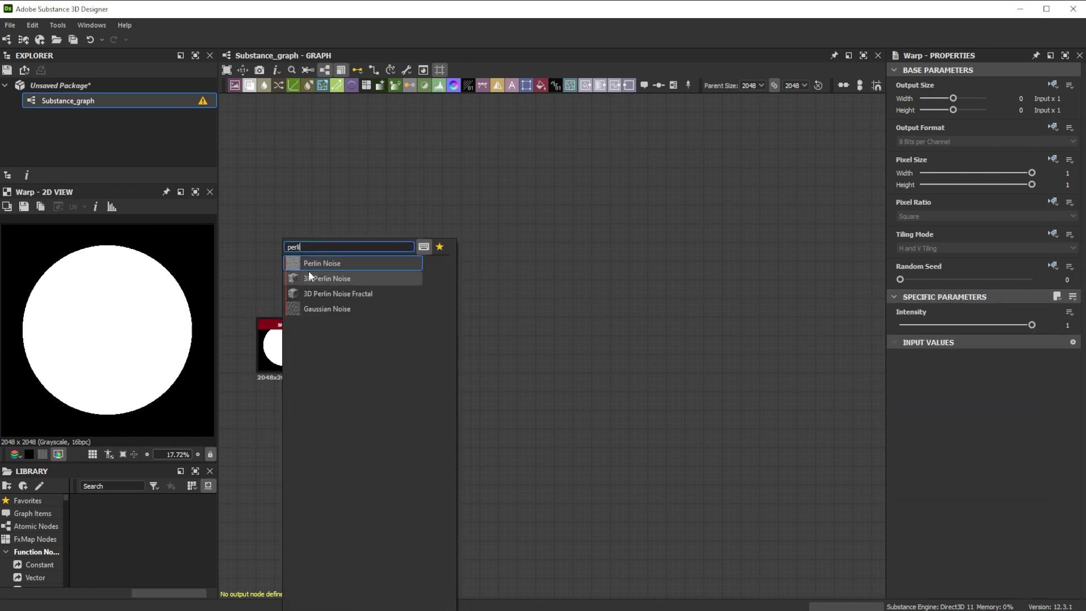
left_click(310, 266)
double_click(1066, 339)
type("8")
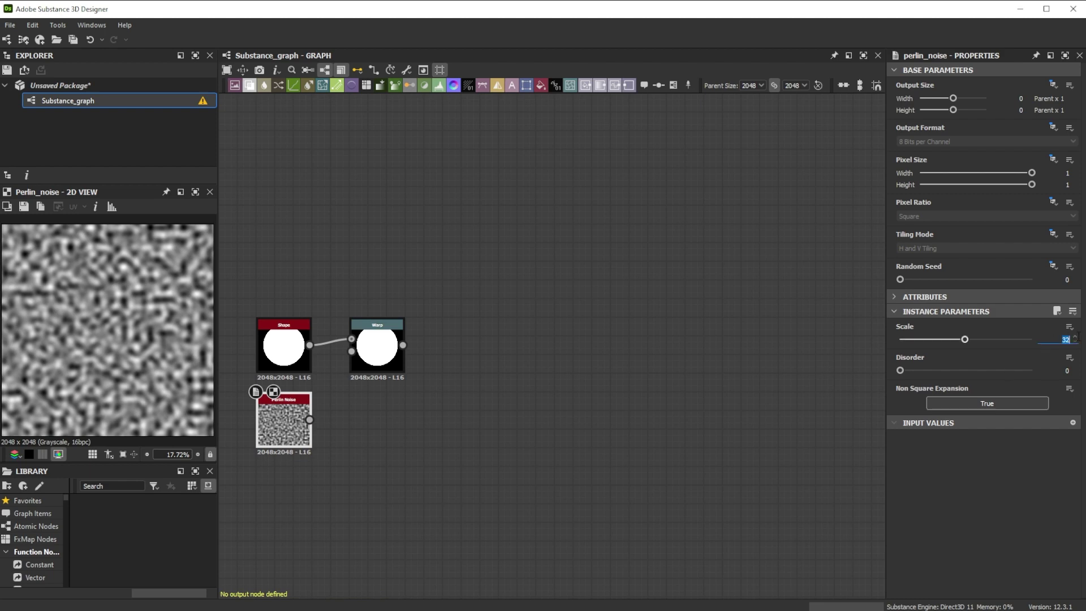
key("Return")
left_click_drag(310, 419, 351, 351)
left_click(381, 344)
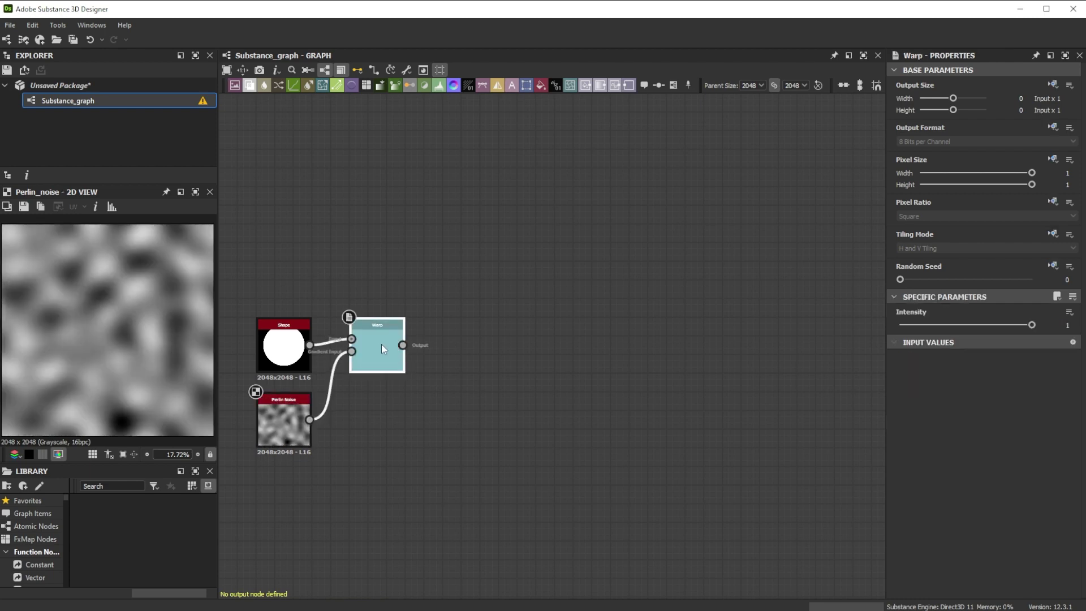
- Add a Non Uniform Blur Grayscale after Warp, feeding Warp into both inputs
key("space")
type("non")
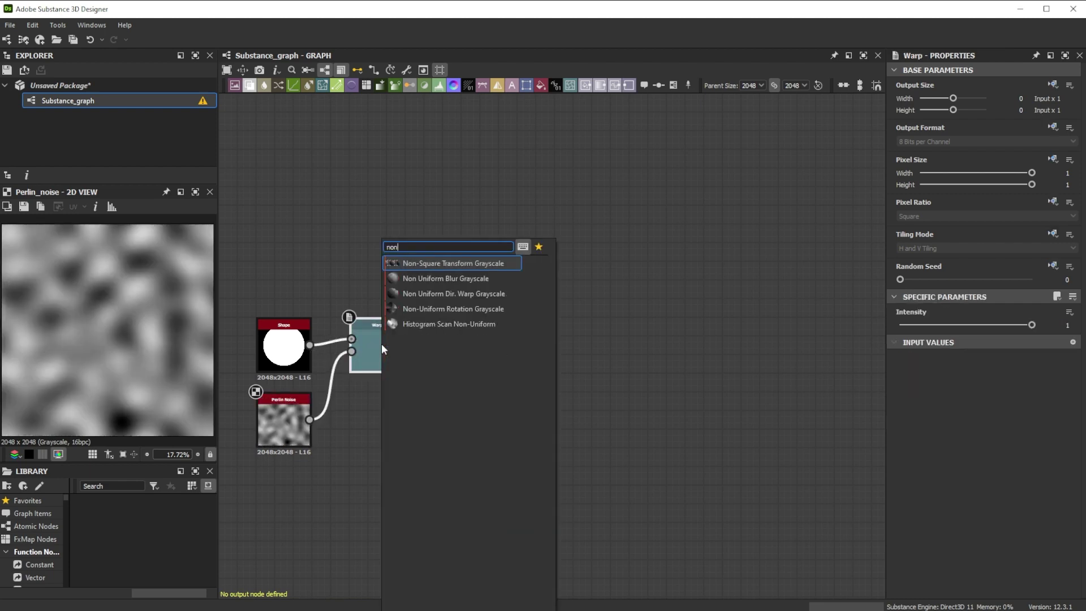
left_click(431, 279)
left_click_drag(403, 345, 445, 351)
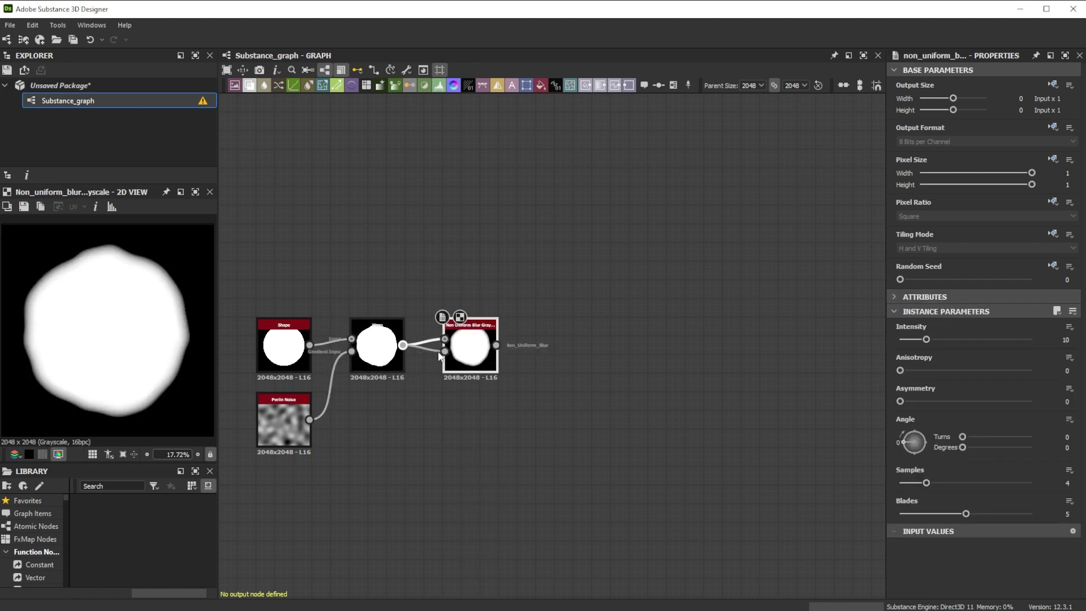
- Set the blur to Intensity 12, Asymmetry 0.25, Angle 180°, Samples 7 and Blades 9
left_click_drag(1063, 339, 1081, 344)
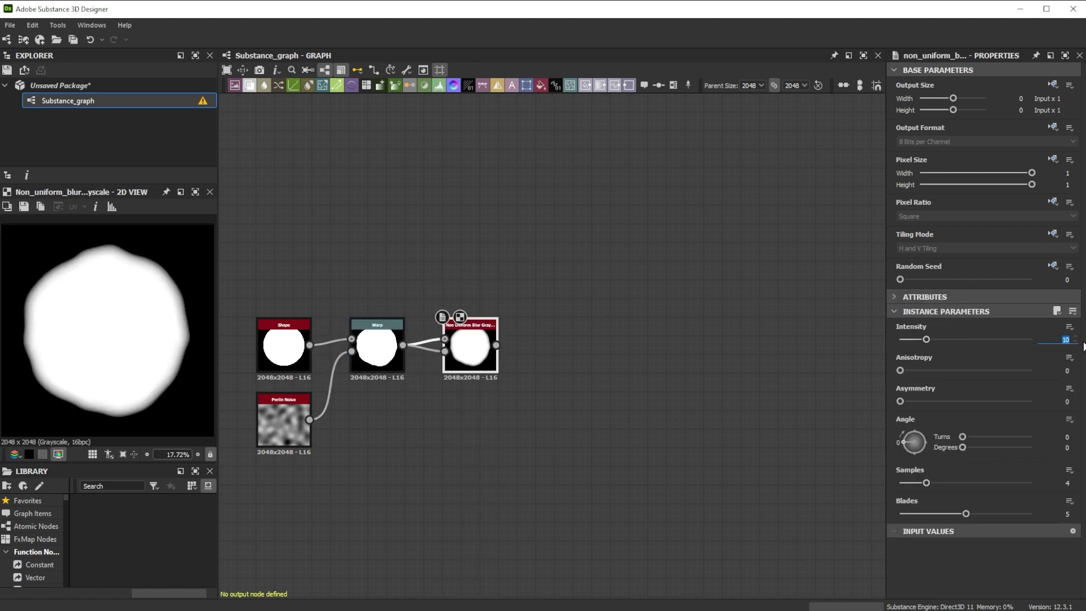
type("12")
left_click_drag(1066, 401, 1083, 403)
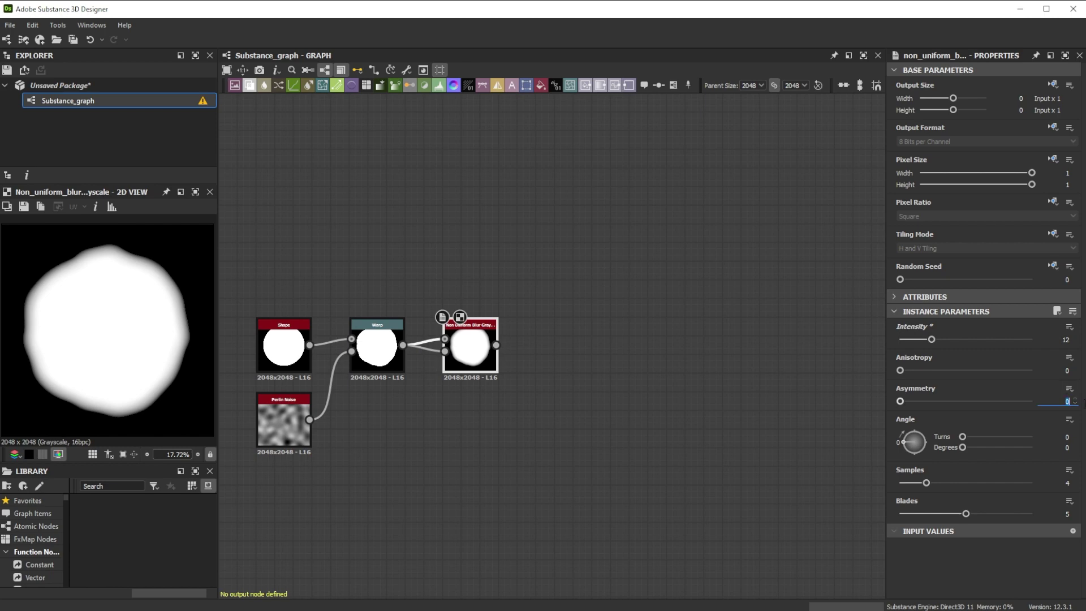
type(".25")
key("Tab")
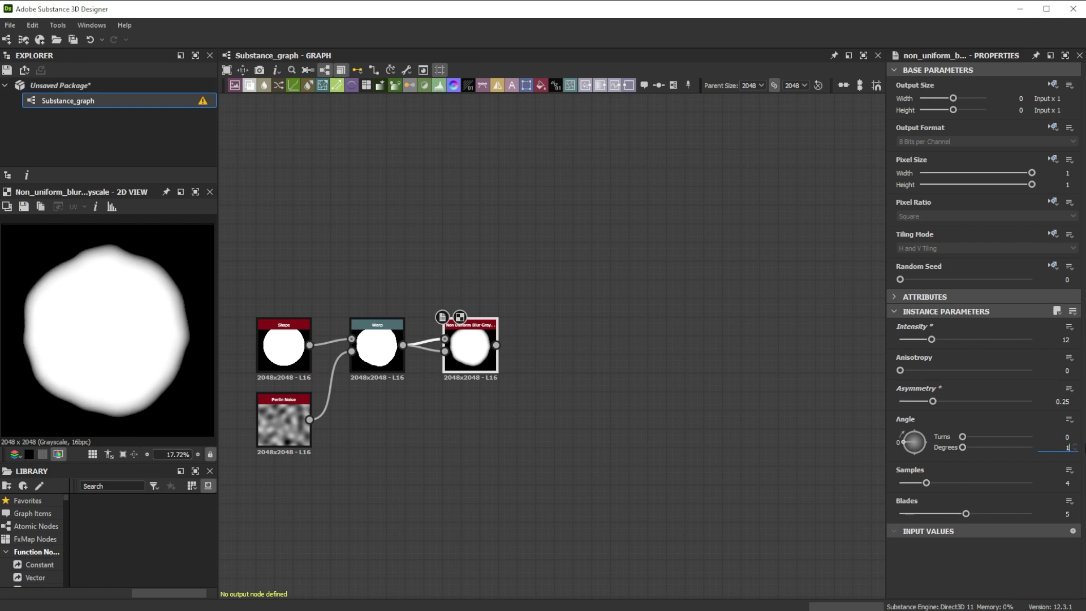
type("180")
key("Return")
left_click(1066, 483)
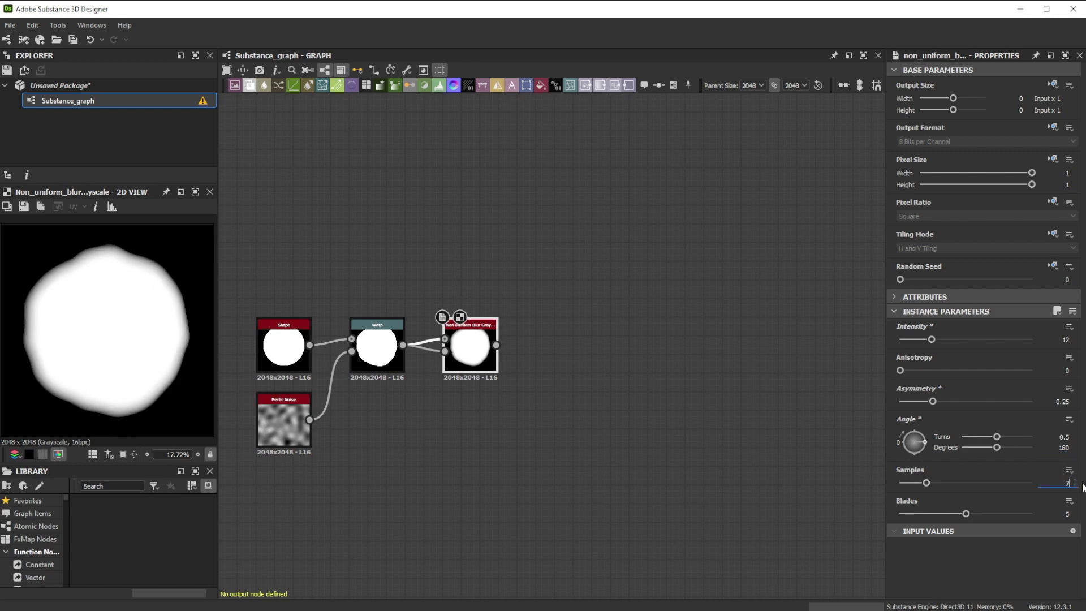
type("7")
key("Return")
left_click(1068, 514)
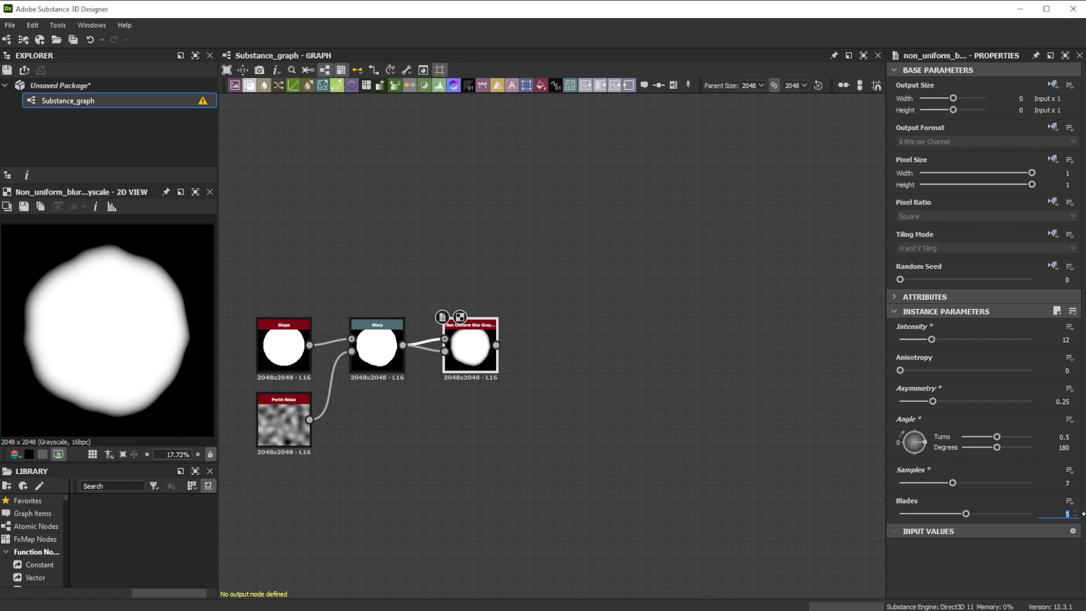
type("9")
key("Return")
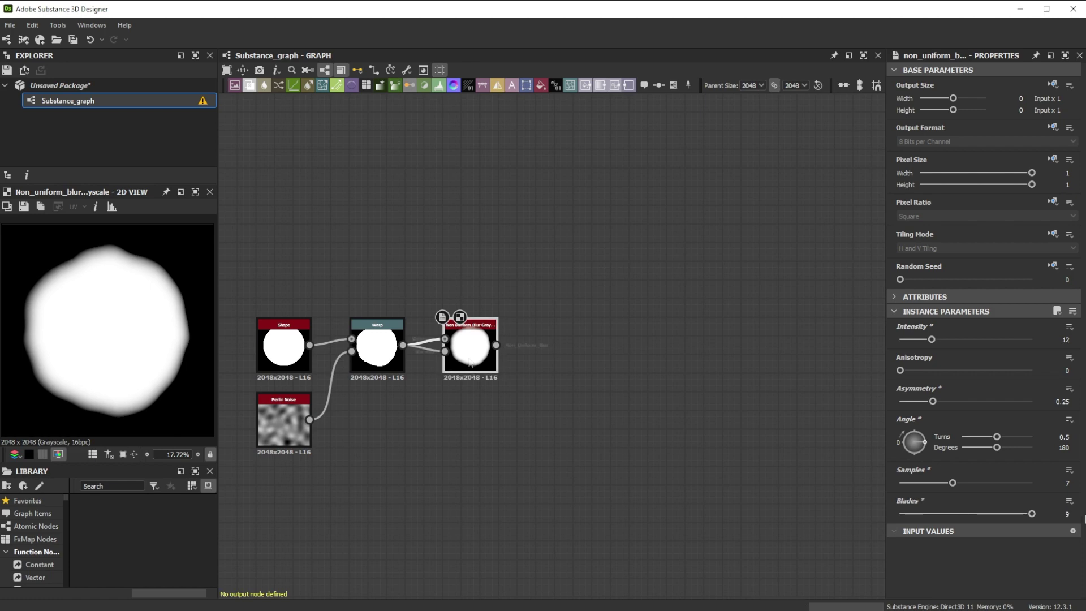
key("space")
- Add a Blend after the blur, with a 90°-rotated Gradient Linear 1 as its Foreground
type("blur")
key("Escape")
key("ctrl+alt+b")
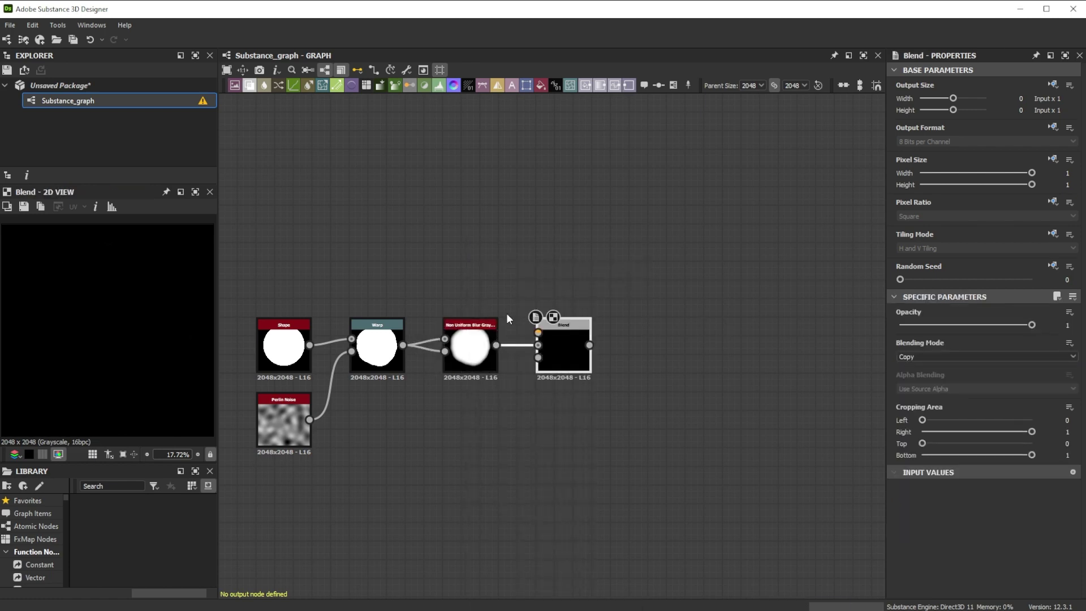
key("space")
type("gra")
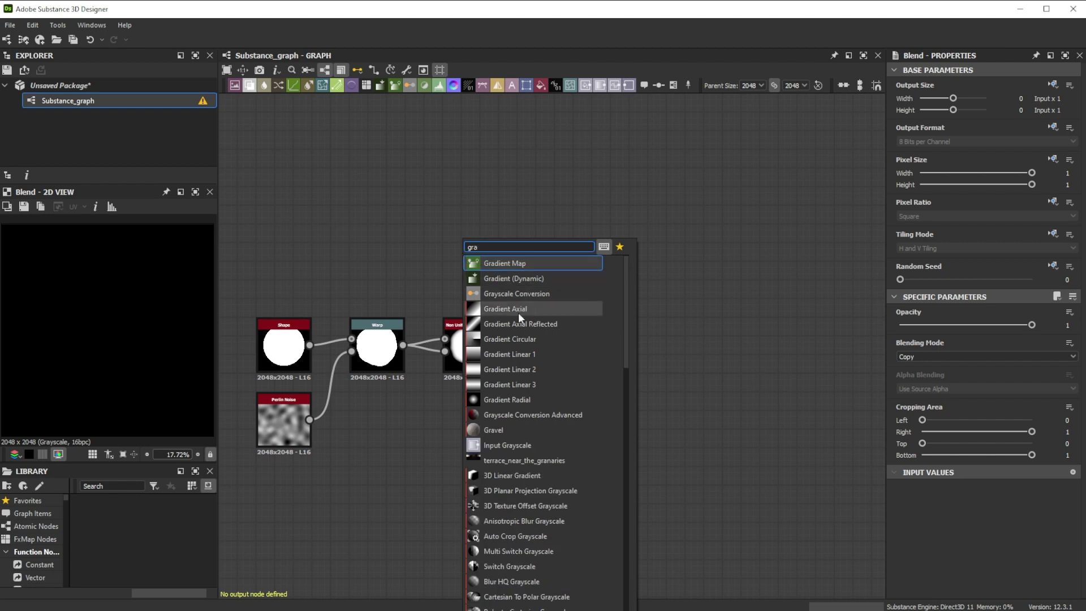
left_click(526, 354)
left_click_drag(496, 252, 542, 332)
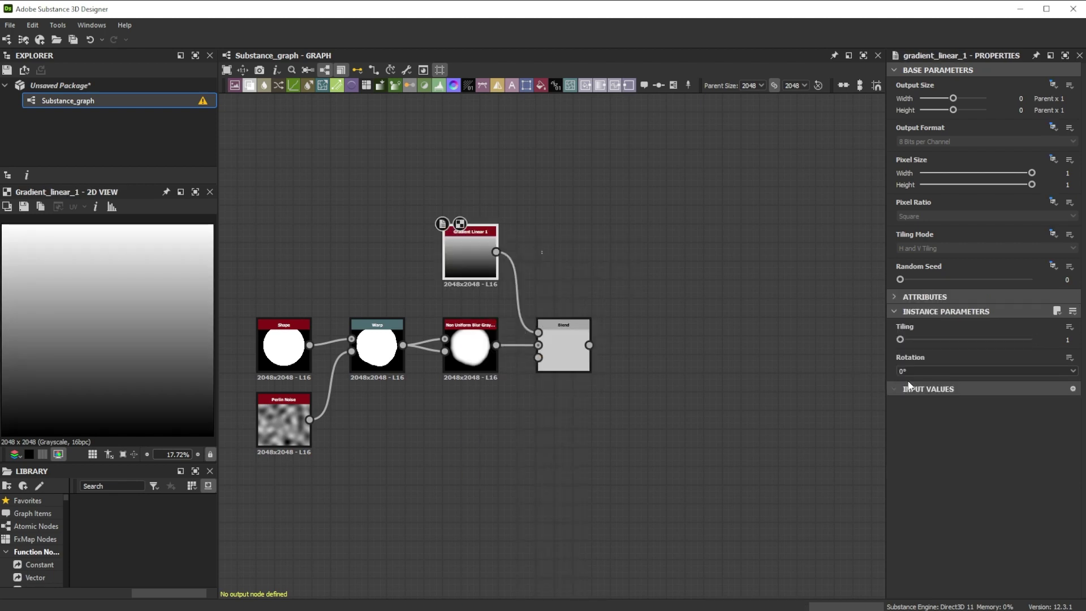
left_click(954, 372)
left_click(950, 389)
- Set the Blend mode to Multiply and add a Tile Generator after it
left_click(573, 349)
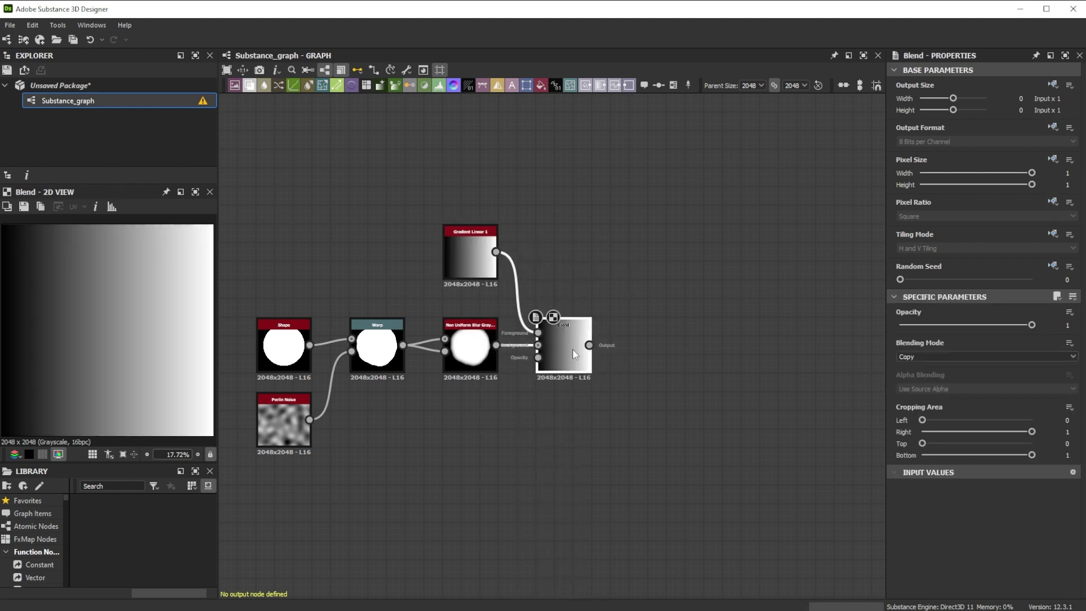
left_click(924, 358)
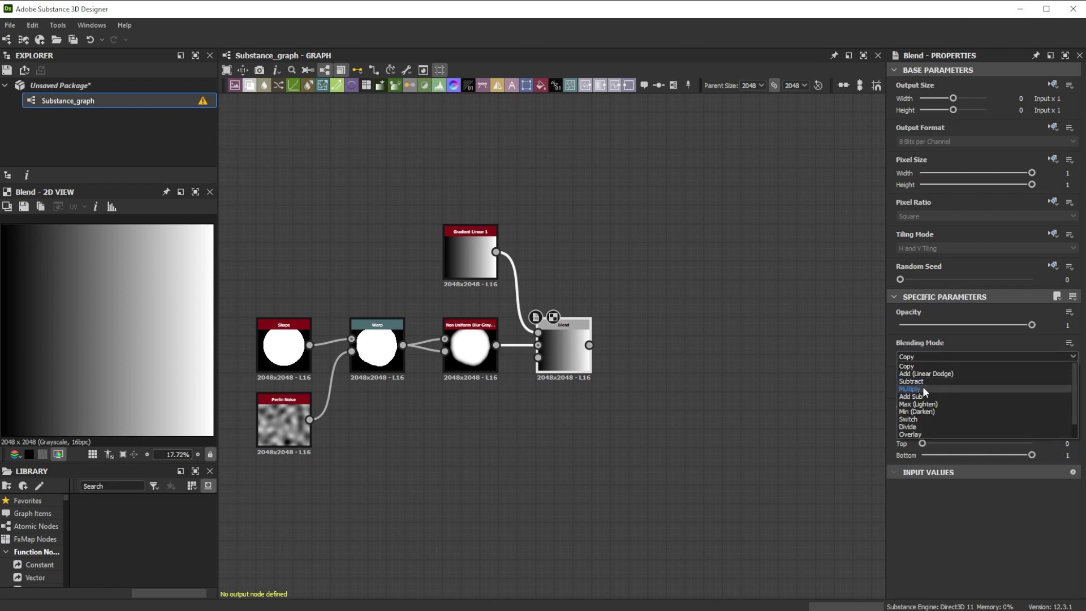
left_click(923, 389)
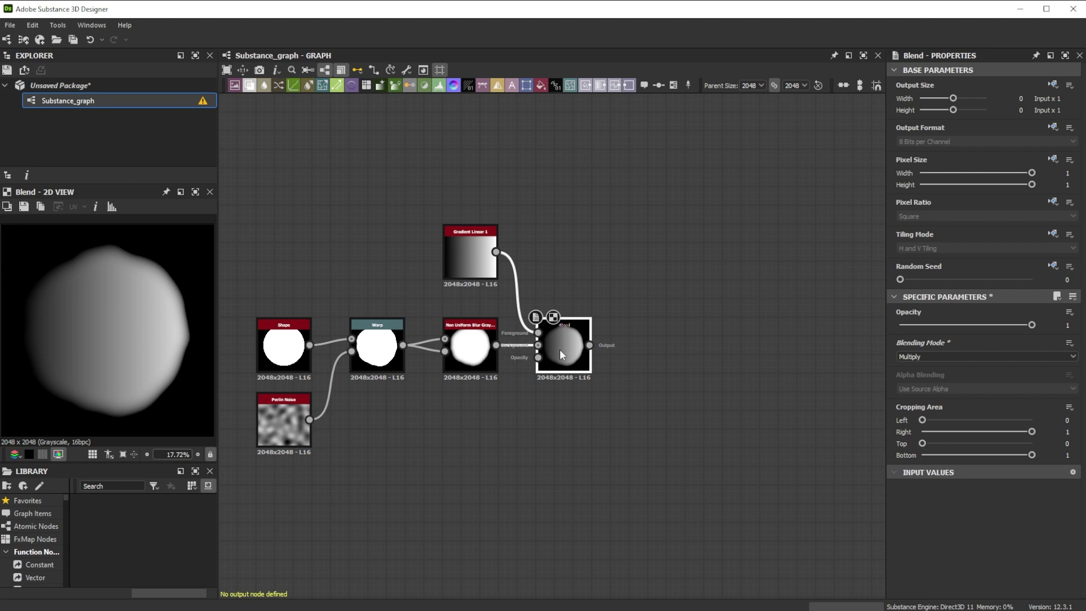
key("space")
type("tile")
left_click(583, 322)
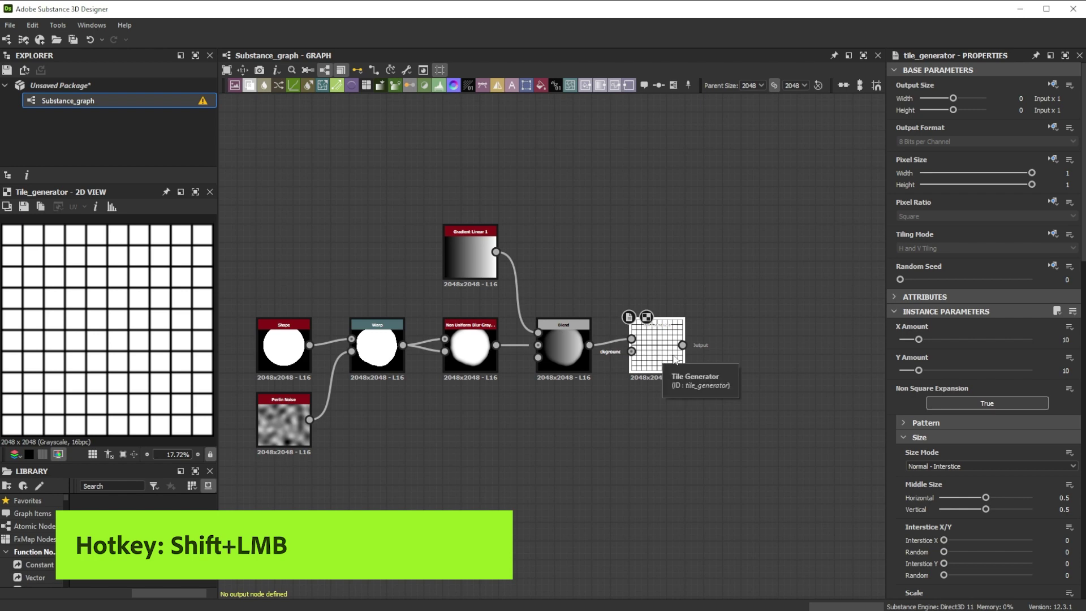
- Set the Tile Generator to X Amount 40 and Y Amount 1
left_click(1056, 338)
type("40")
key("Return")
left_click(1065, 370)
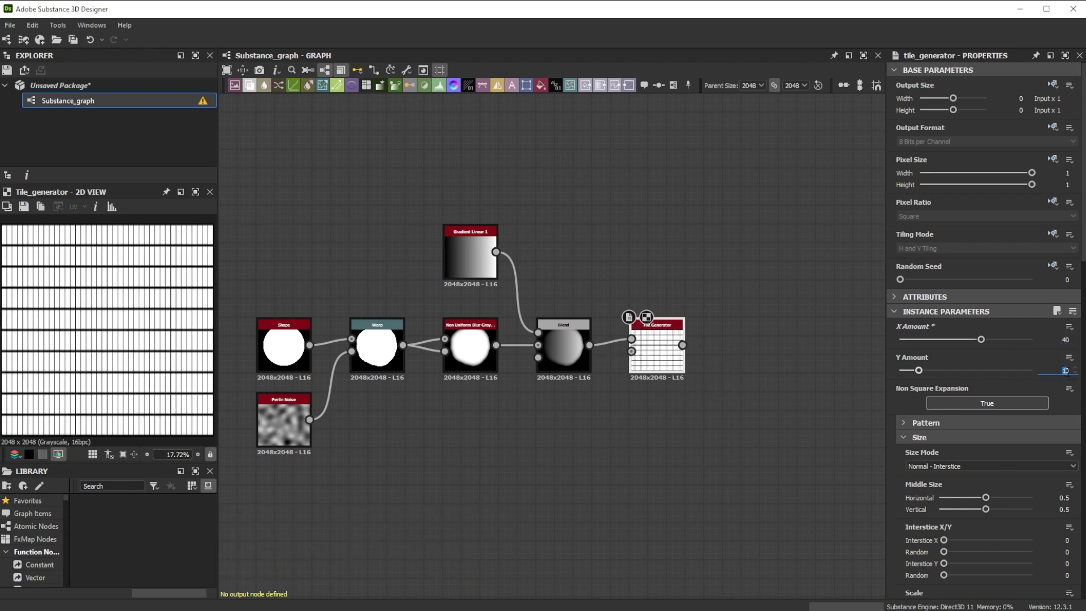
type("1")
key("Return")
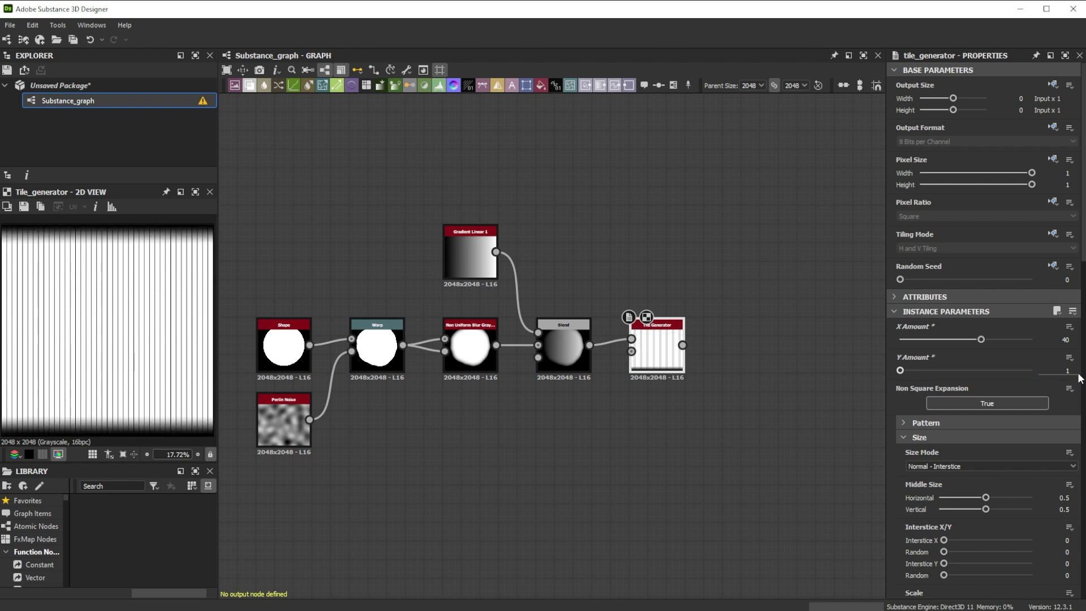
- Switch the tile Pattern to Image Input so the blended disc is tiled
left_click(904, 421)
left_click(918, 451)
left_click(922, 457)
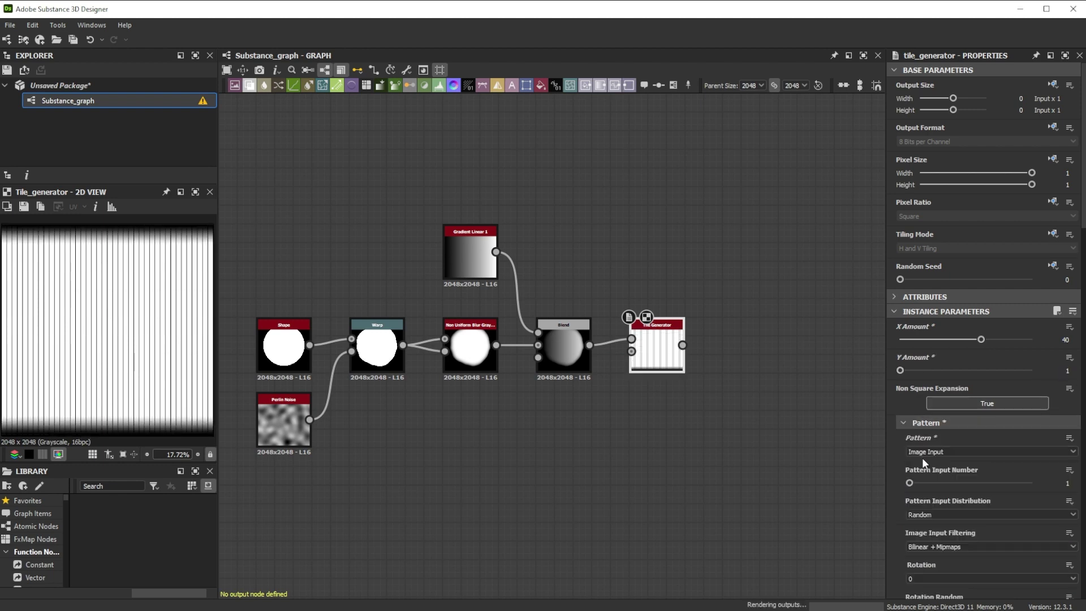
scroll(895, 465, "down", 4)
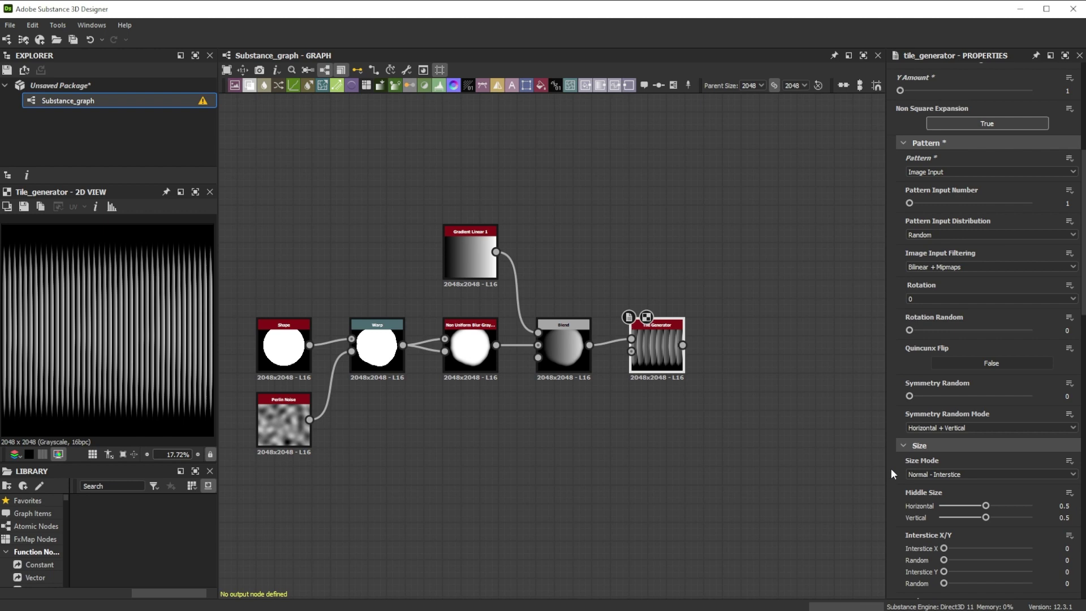
left_click(915, 475)
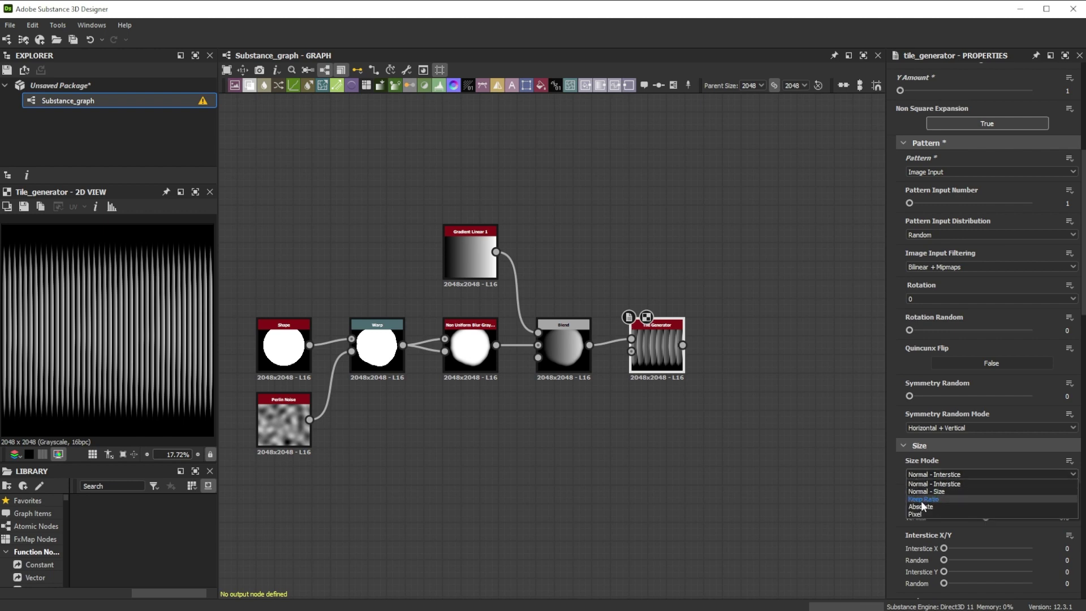
- Use Keep Ratio size mode, Size Random 0.05 / 0.05 and tile Scale 5
left_click(921, 500)
scroll(897, 494, "down", 2)
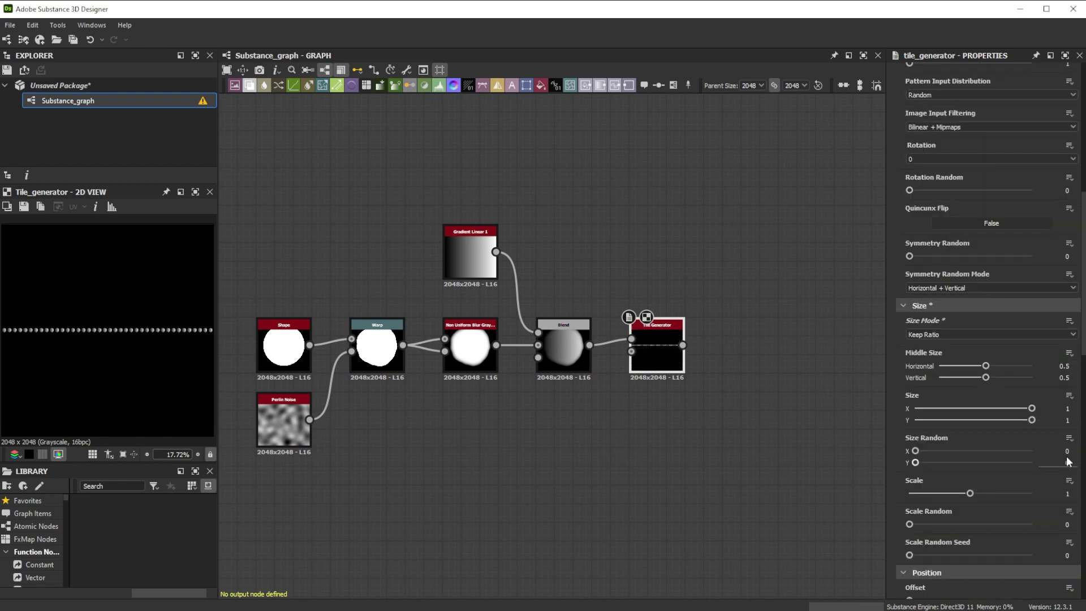
type("0.05")
key("Return")
type(".05")
key("Return")
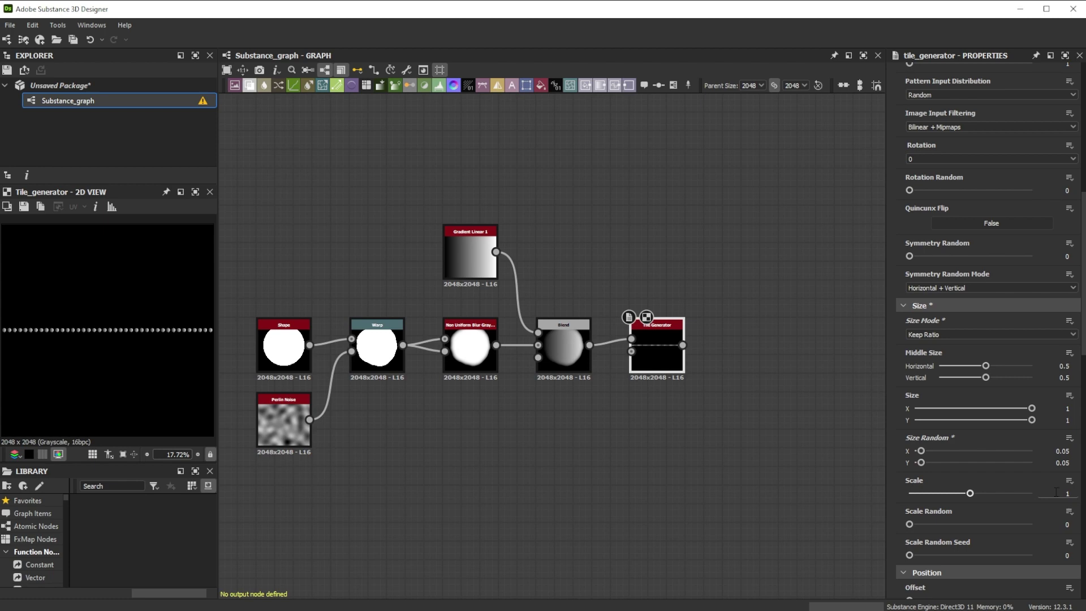
left_click(1075, 497)
type("5")
key("Return")
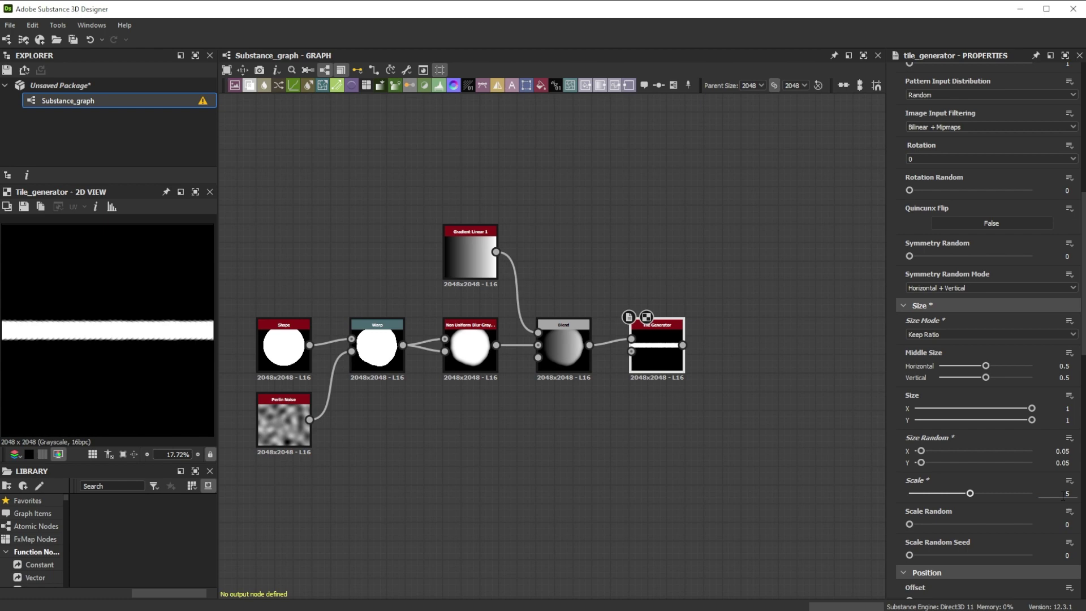
- Set Max blending, Luminance Random 0.2 and Position Random X 0.1, Y 0.002
scroll(894, 494, "down", 15)
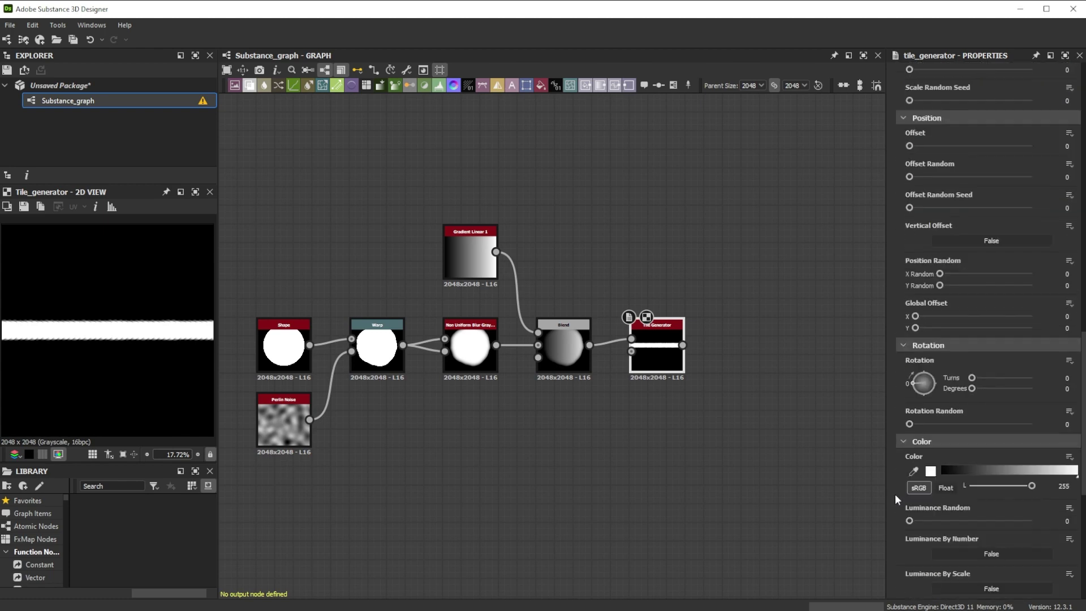
left_click(956, 583)
left_click(931, 605)
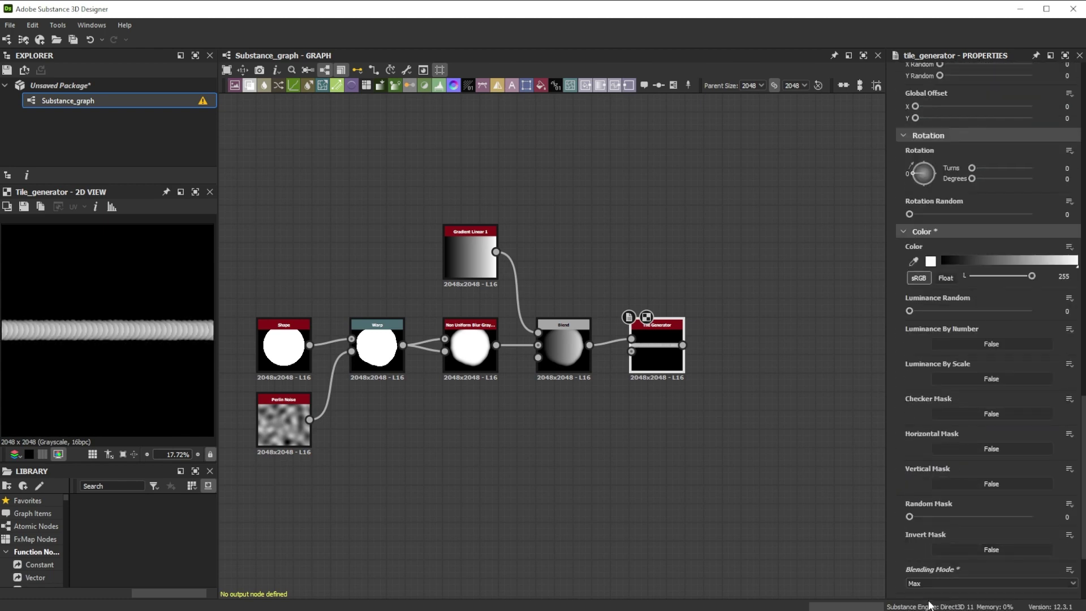
left_click(1062, 312)
key("Return")
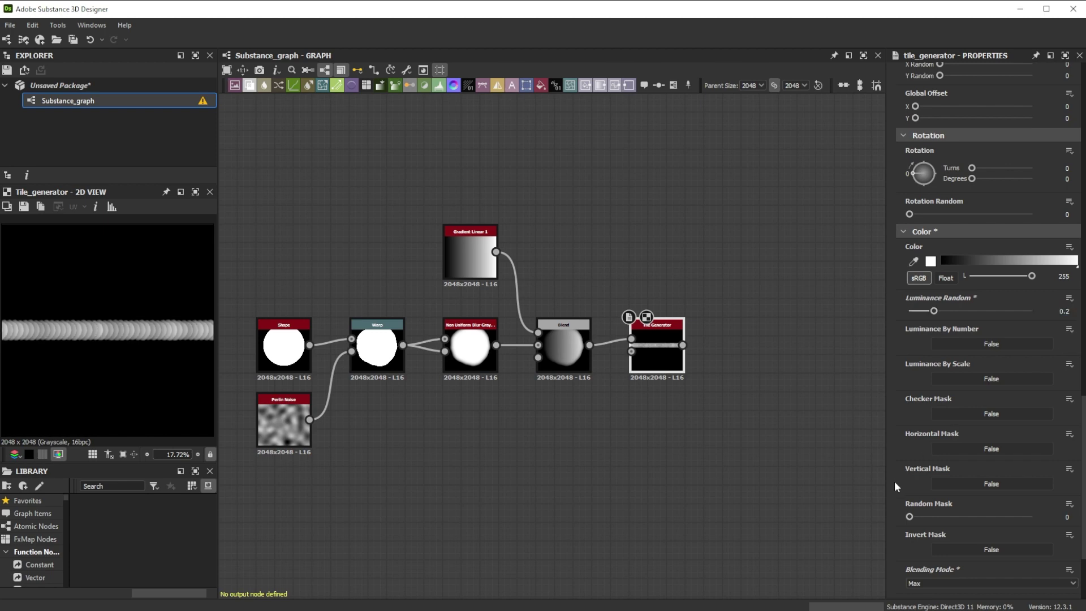
scroll(944, 313, "up", 1)
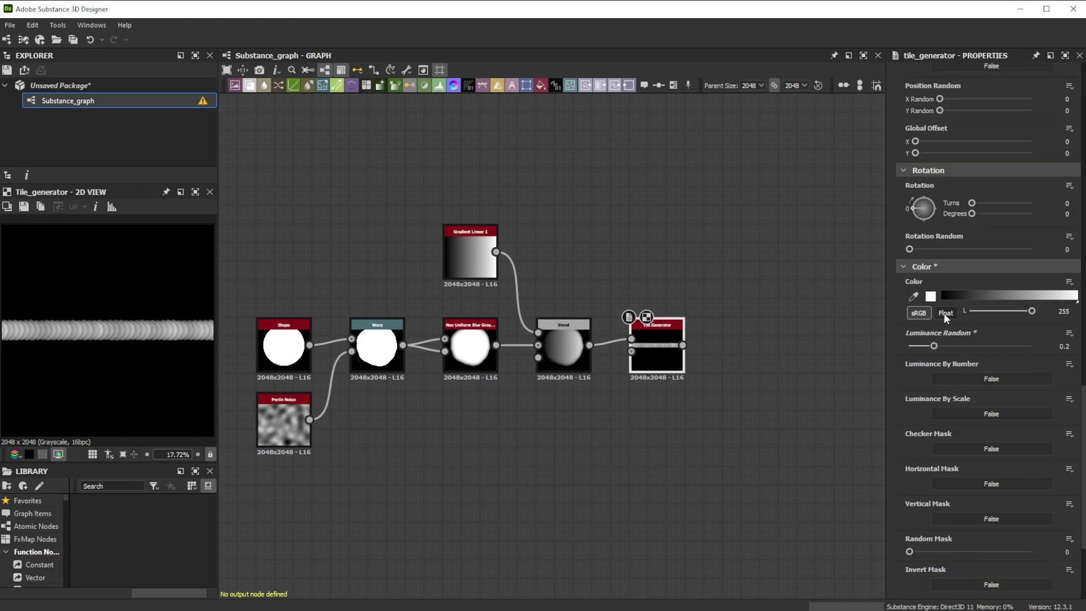
left_click(1067, 99)
key("Return")
left_click(1067, 110)
type("0.002")
key("Return")
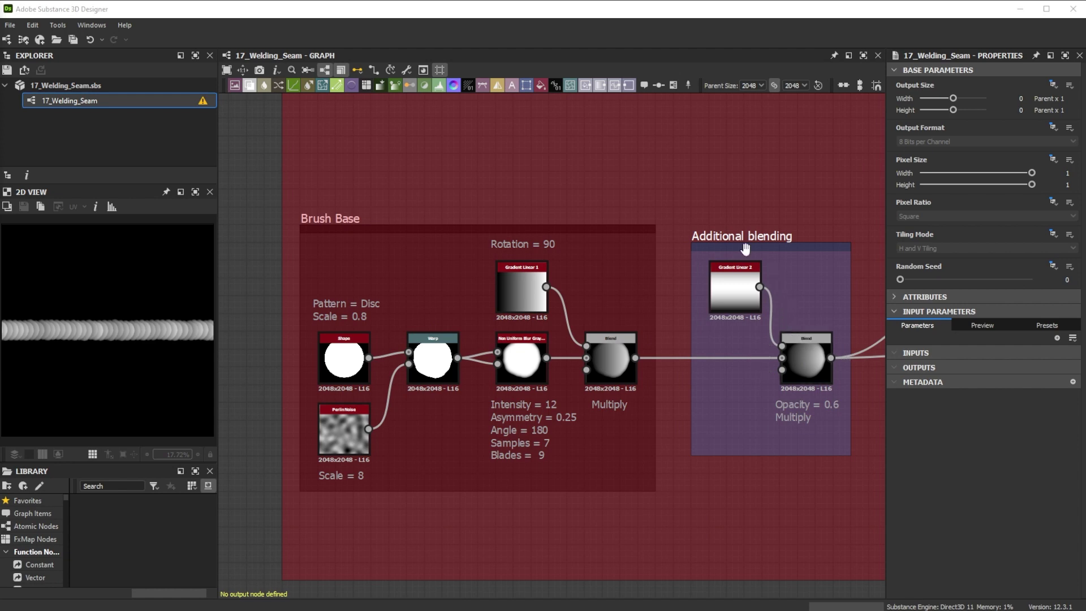
- Give the lower Tile Generator X Amount 120, Scale 15, Rotation Random 0.025, then check the warp and blends
left_click(602, 365)
left_click(799, 362)
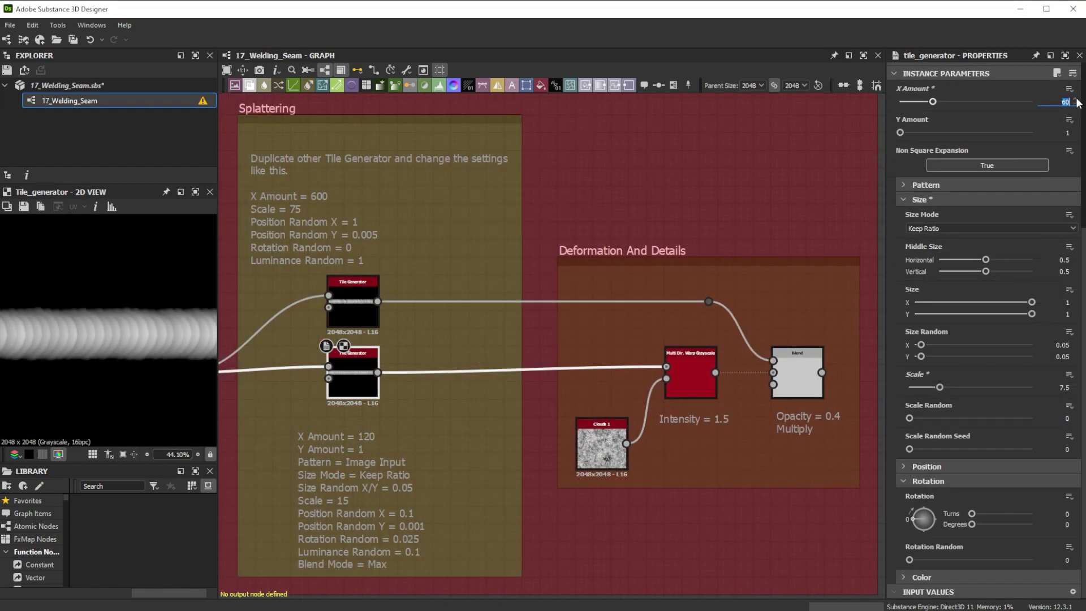
key("Return")
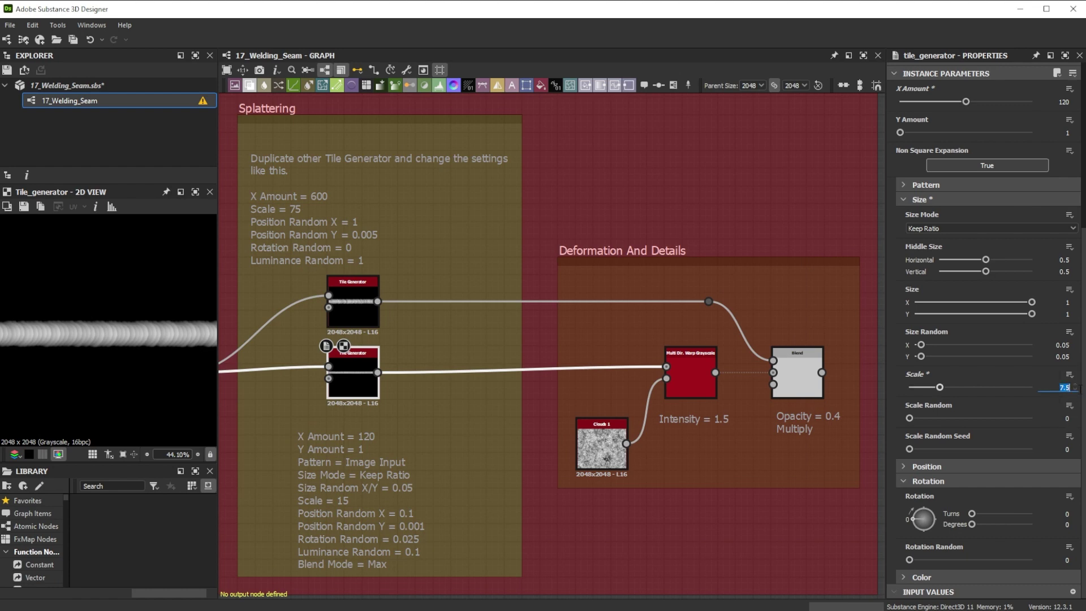
type("15")
key("Return")
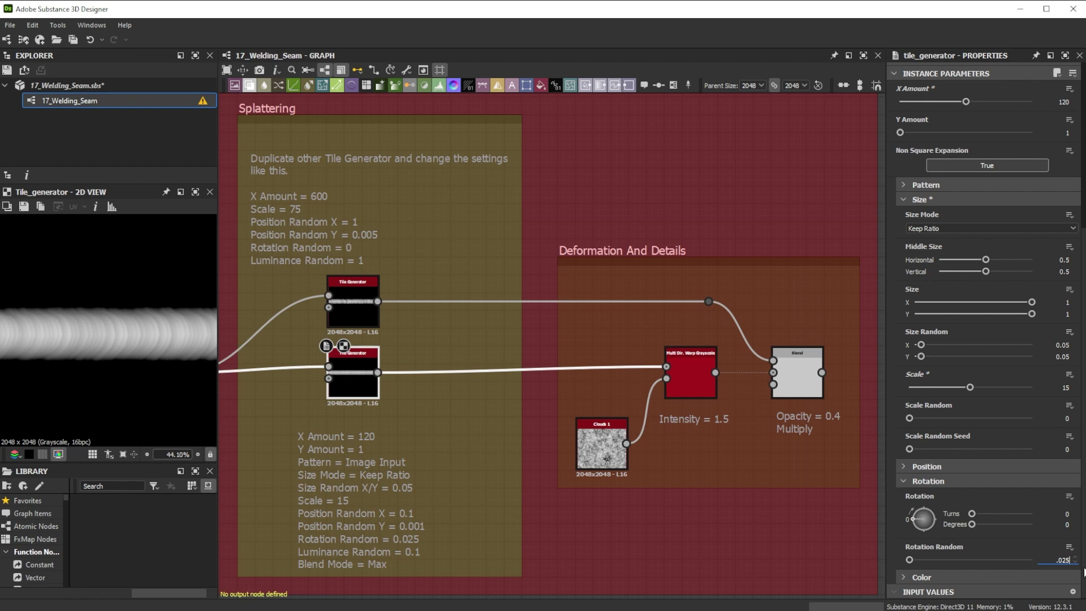
left_click(922, 577)
scroll(889, 518, "down", 3)
left_click_drag(910, 482, 935, 488)
left_click(685, 377)
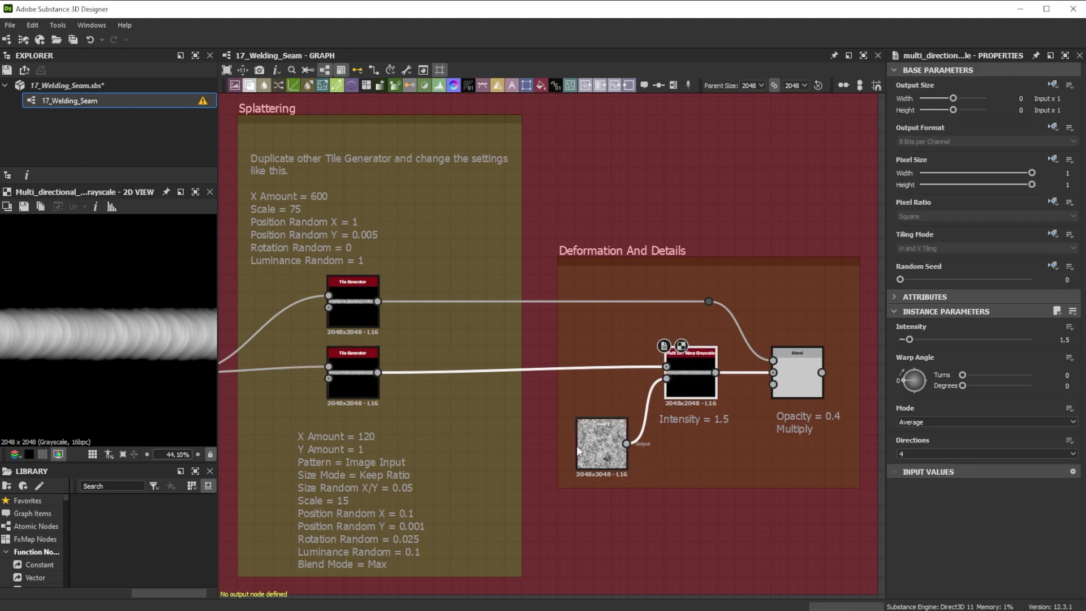
left_click(804, 384)
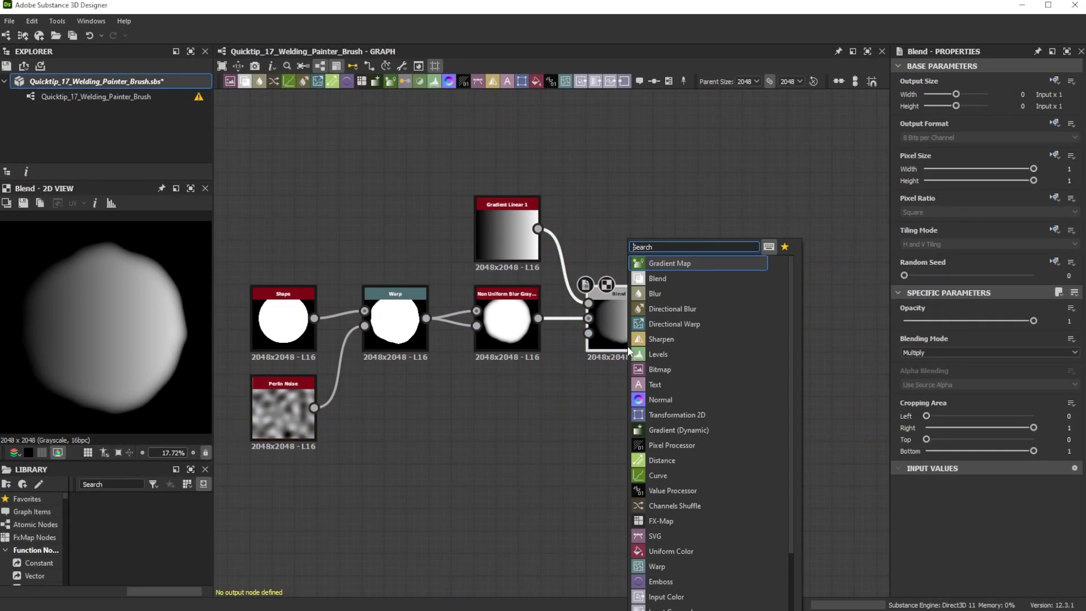
- Add a Levels node with Out Low 0.5 after the Blend, followed by an output node
type("leve")
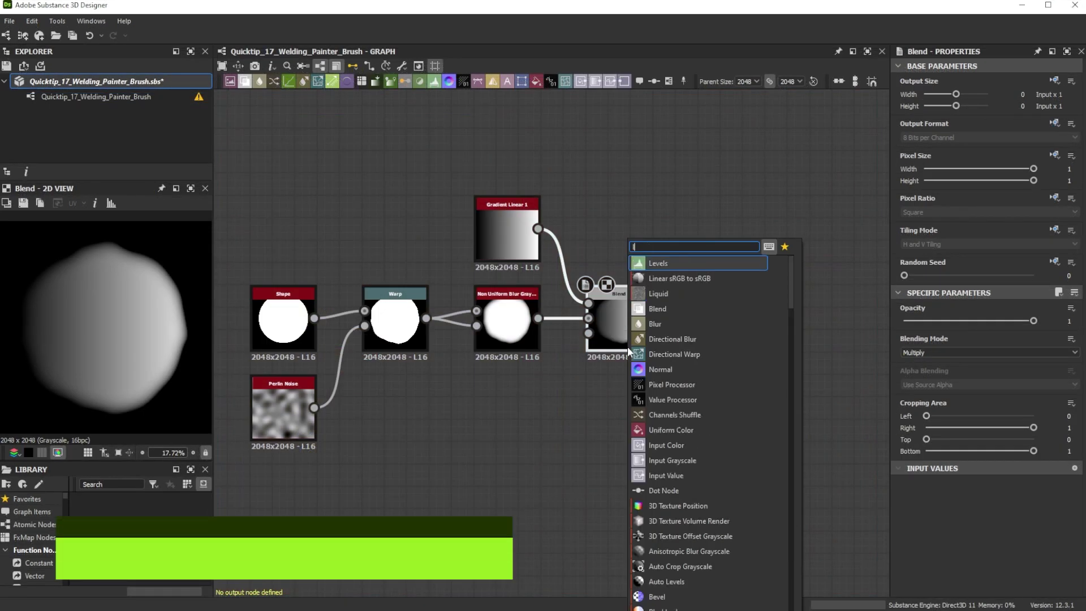
left_click(668, 262)
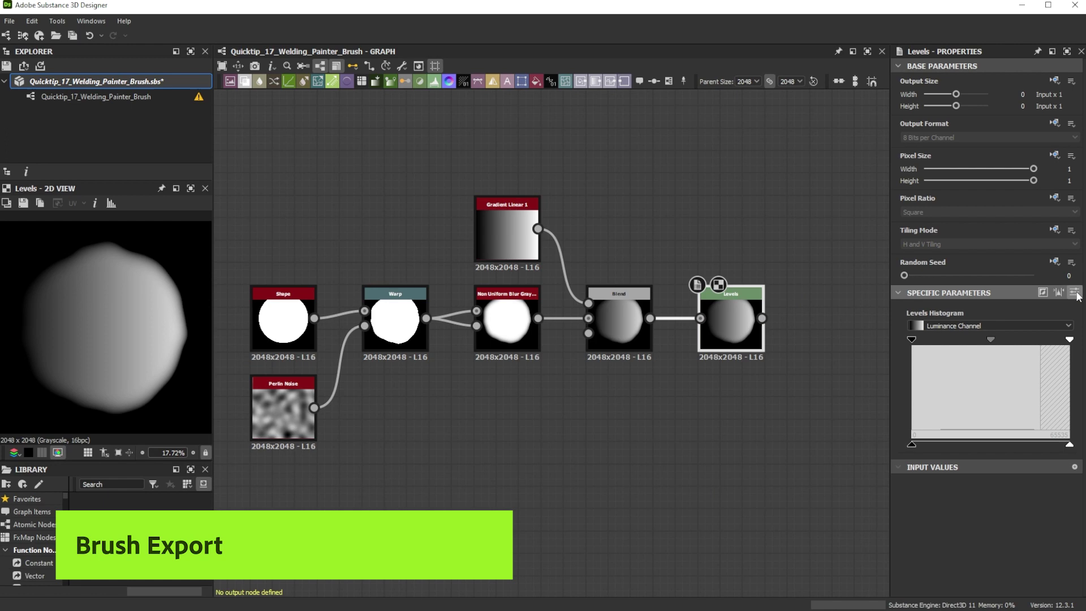
type("0.5")
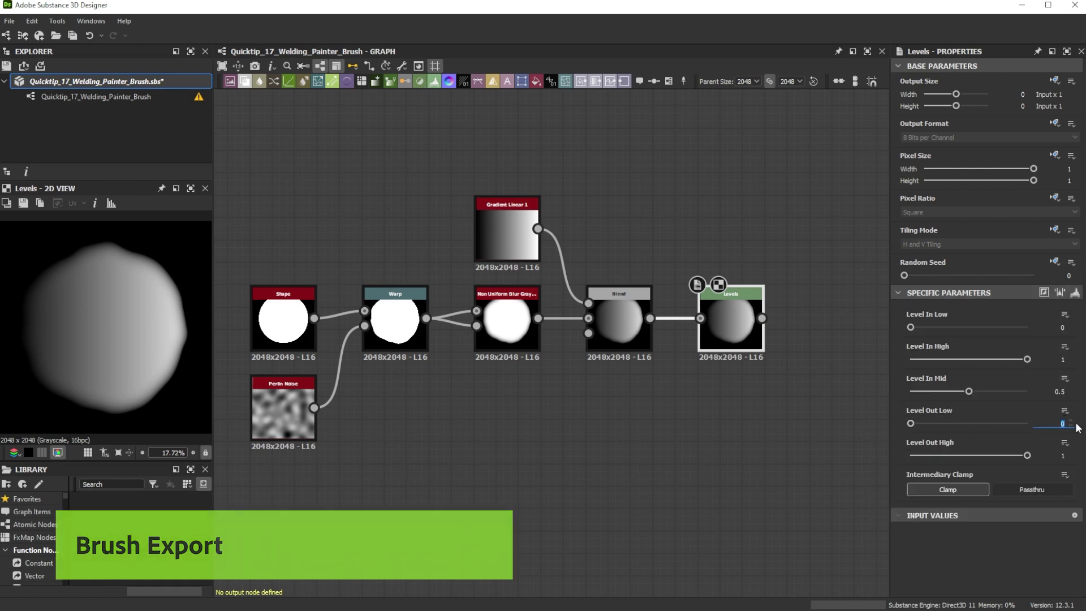
key("Return")
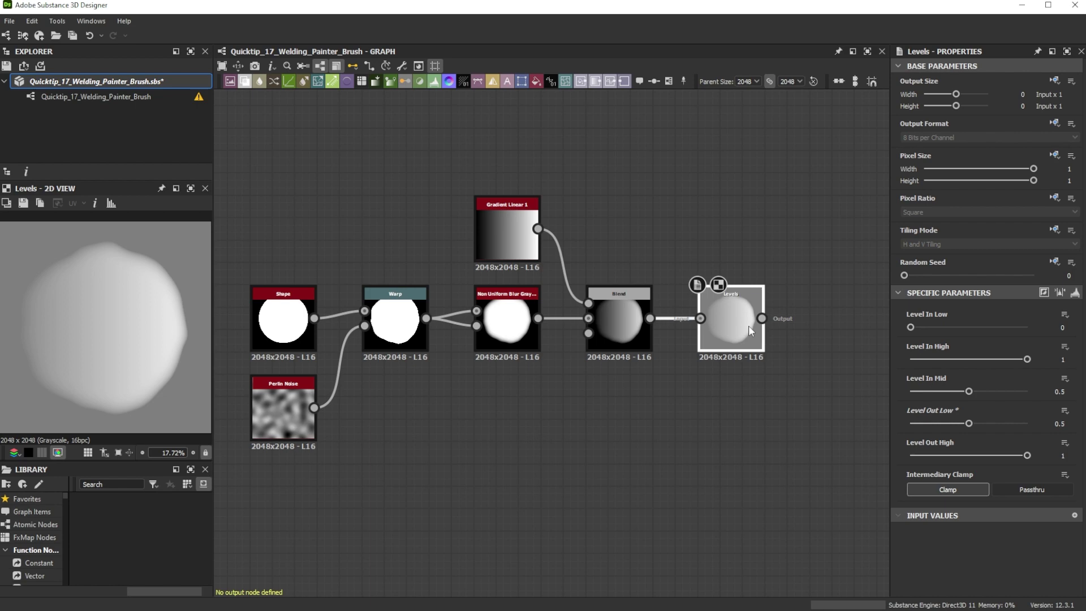
key("space")
type("output")
left_click(784, 265)
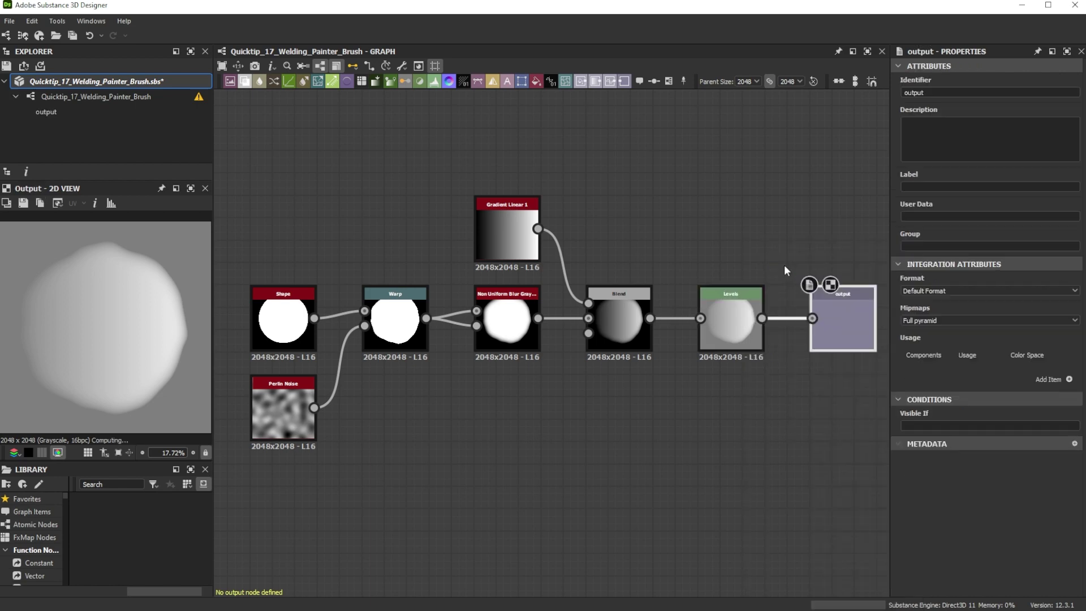
- Save the package and publish it as an SBSAR
right_click(130, 82)
left_click(161, 145)
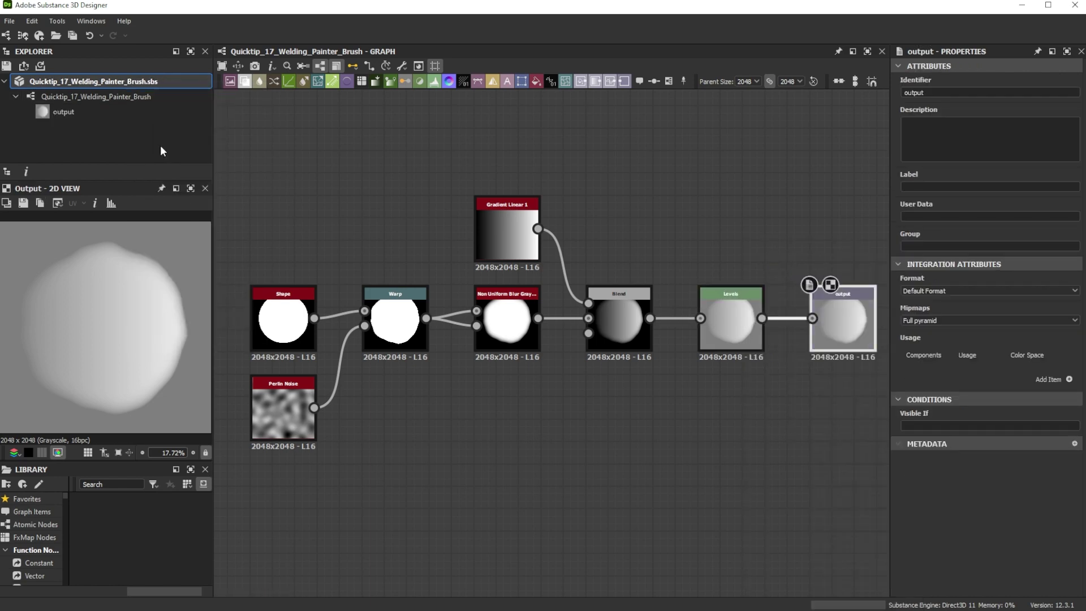
right_click(124, 80)
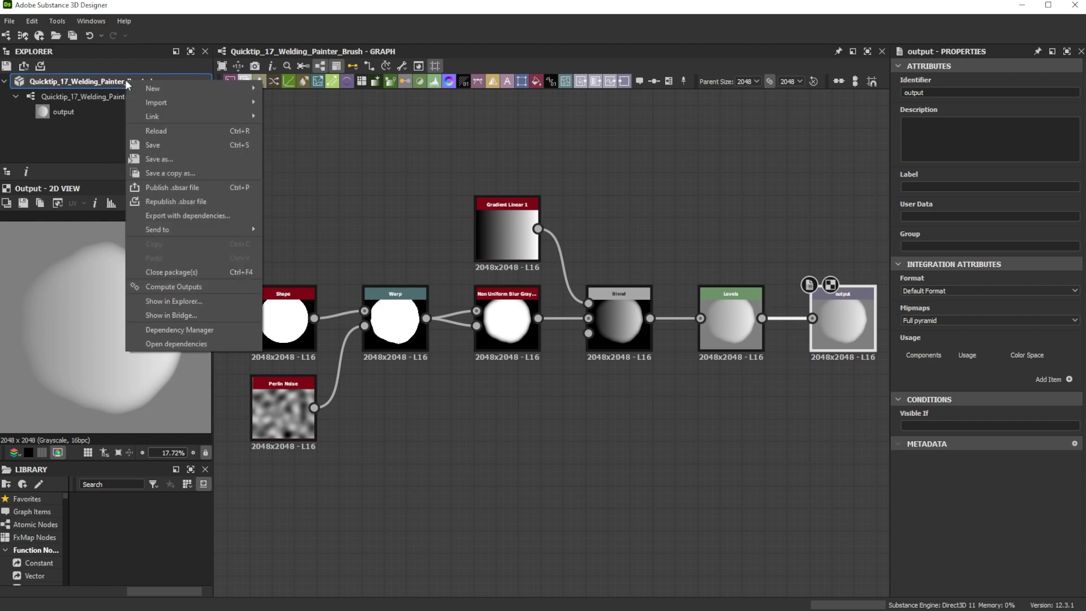
left_click(182, 189)
left_click(546, 383)
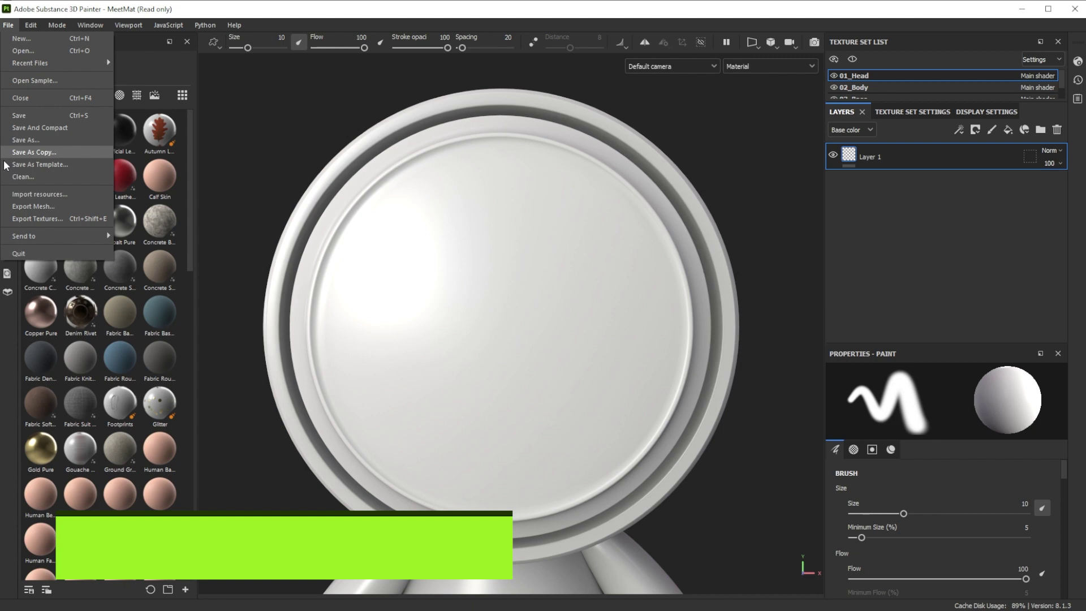
- Import Quicktip_17_Welding_Painter_Brush as a current-session generator and drop it on the brush Height slot
left_click(34, 195)
left_click(606, 158)
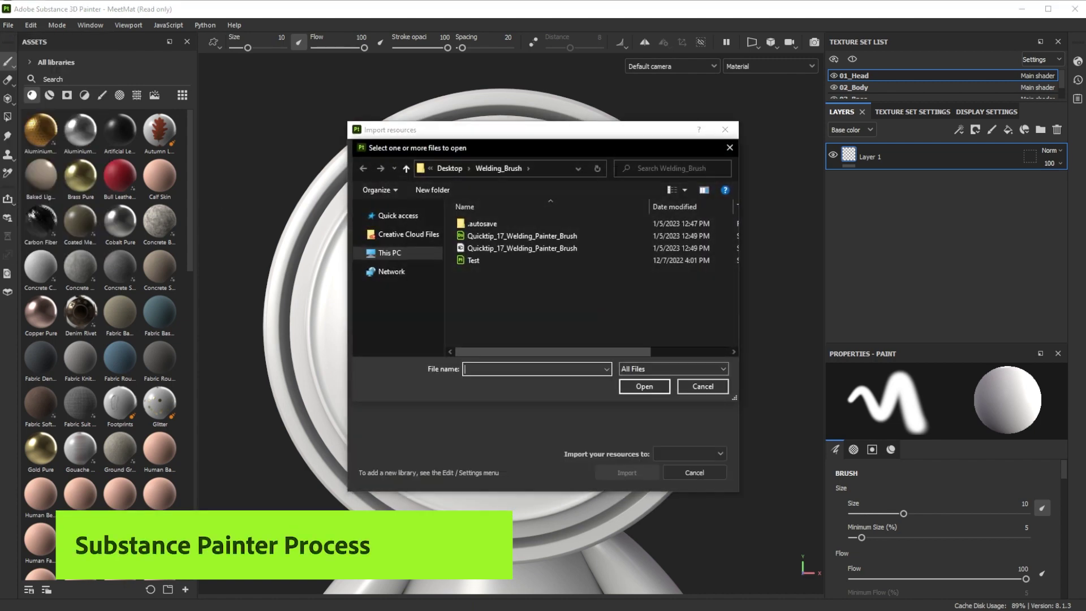
left_click(527, 249)
left_click(645, 386)
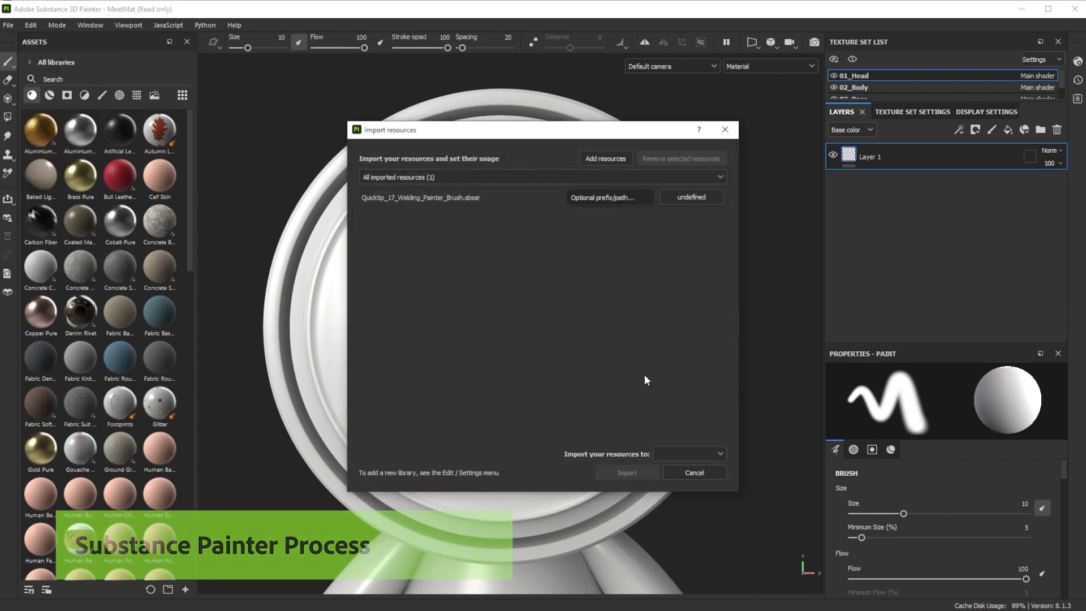
left_click(692, 195)
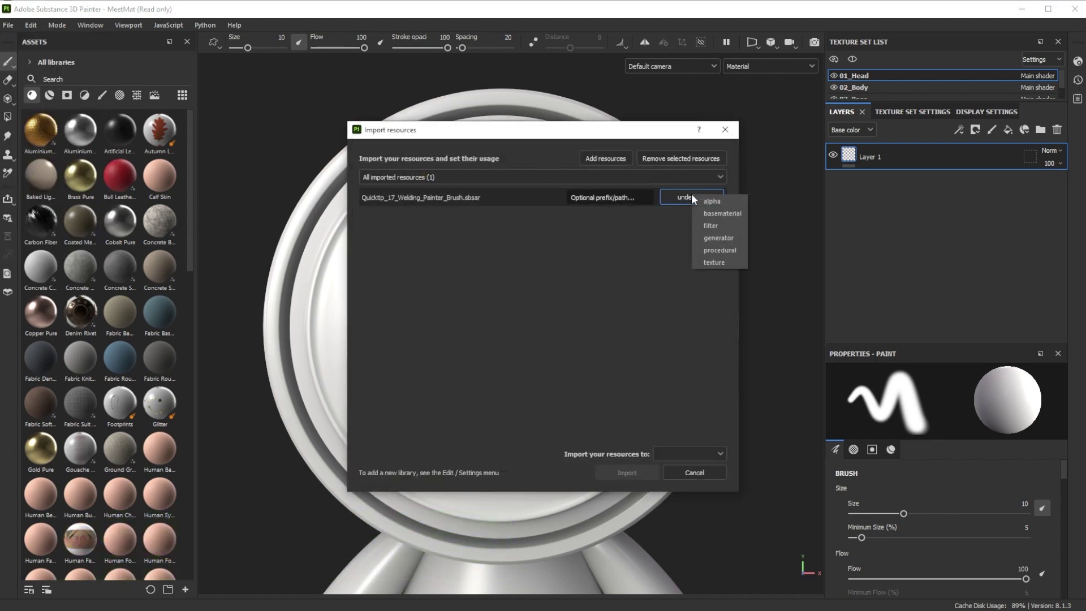
left_click(716, 245)
left_click(698, 451)
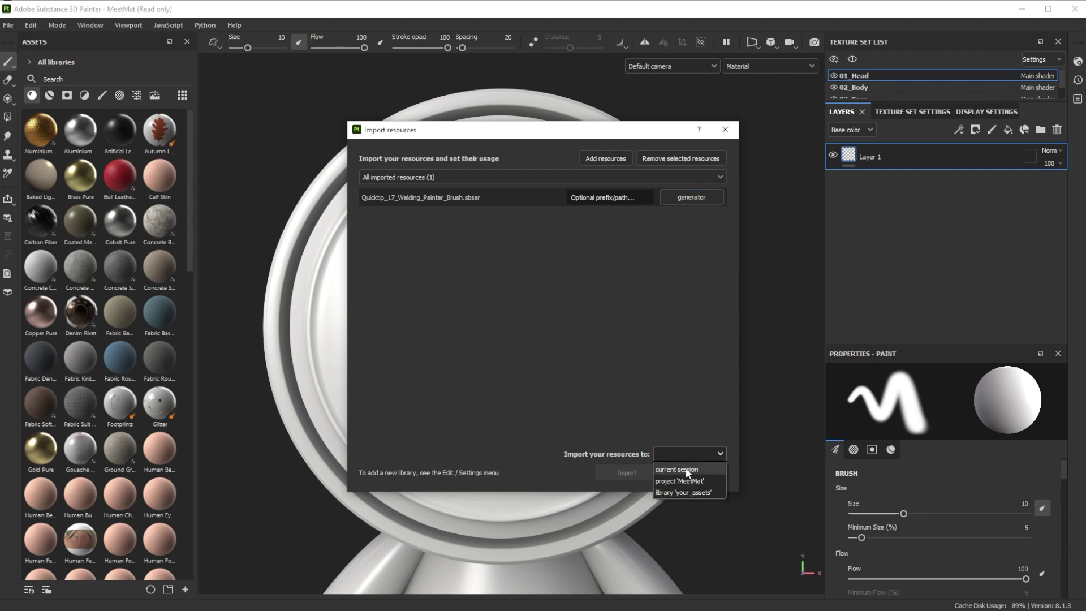
left_click(683, 469)
left_click(636, 474)
mouse_move(161, 270)
left_mouse_down()
mouse_move(836, 539)
mouse_move(908, 548)
left_mouse_up()
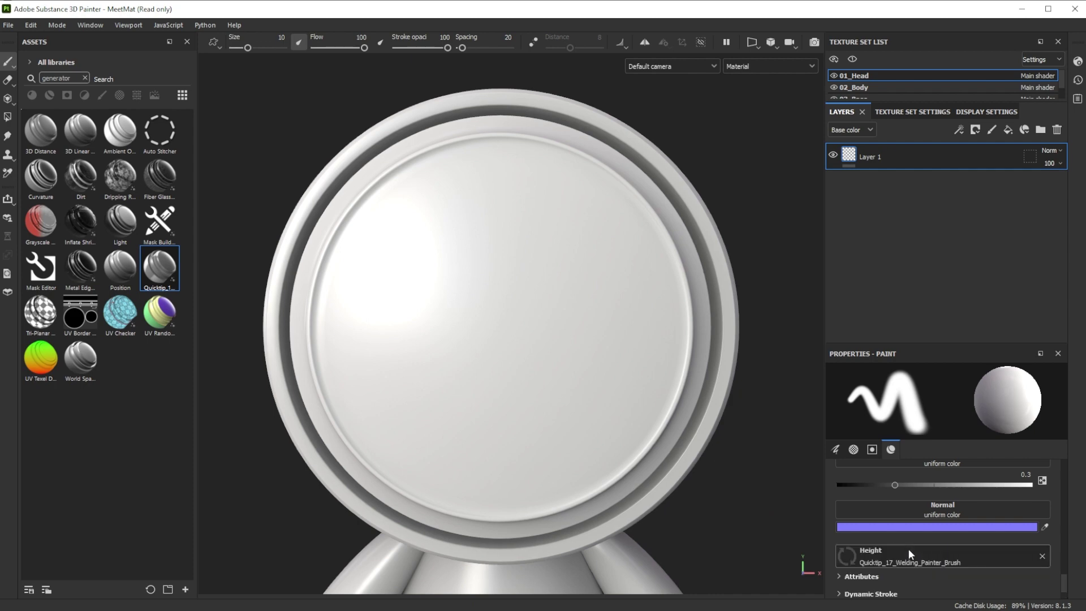
- Set Spacing 10 and Random Per Stamp seeding, then paint a vertical weld bead down the disc
scroll(856, 512, "up", 5)
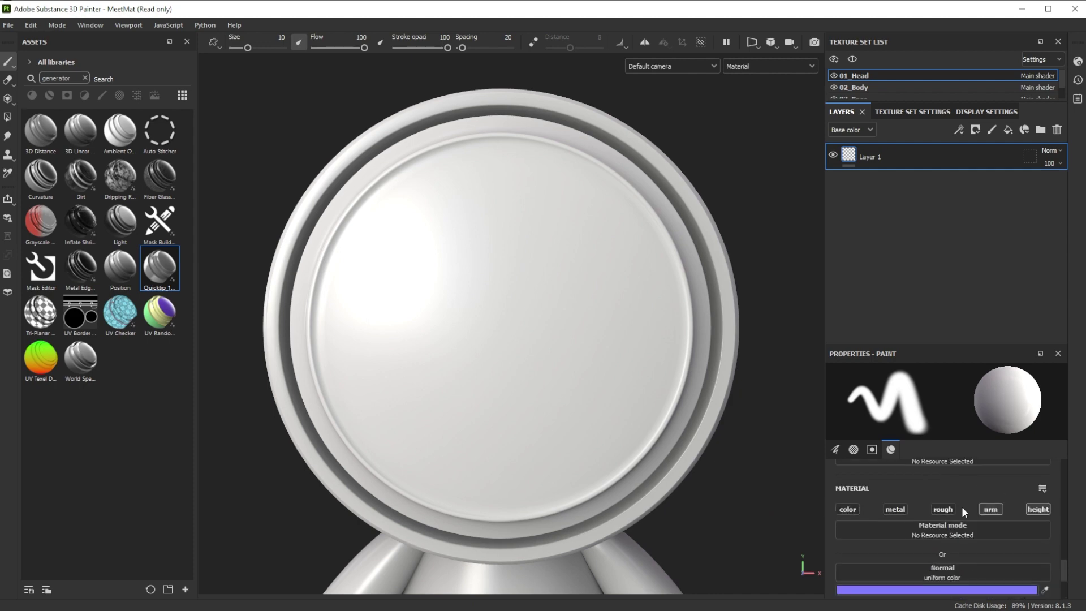
scroll(835, 532, "up", 6)
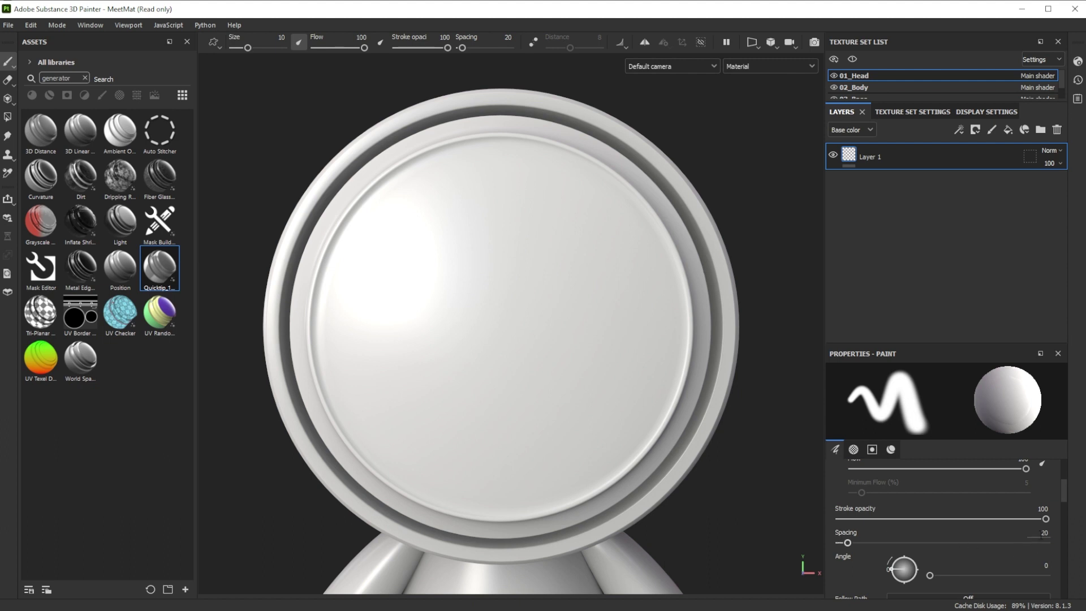
type("10")
key("Return")
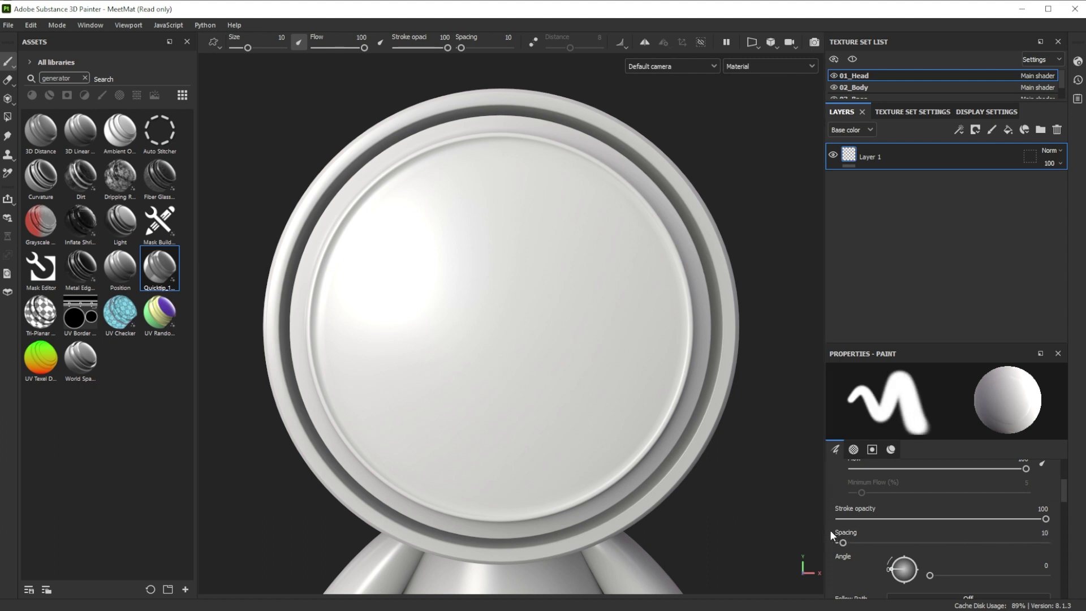
scroll(830, 531, "down", 3)
scroll(840, 552, "down", 5)
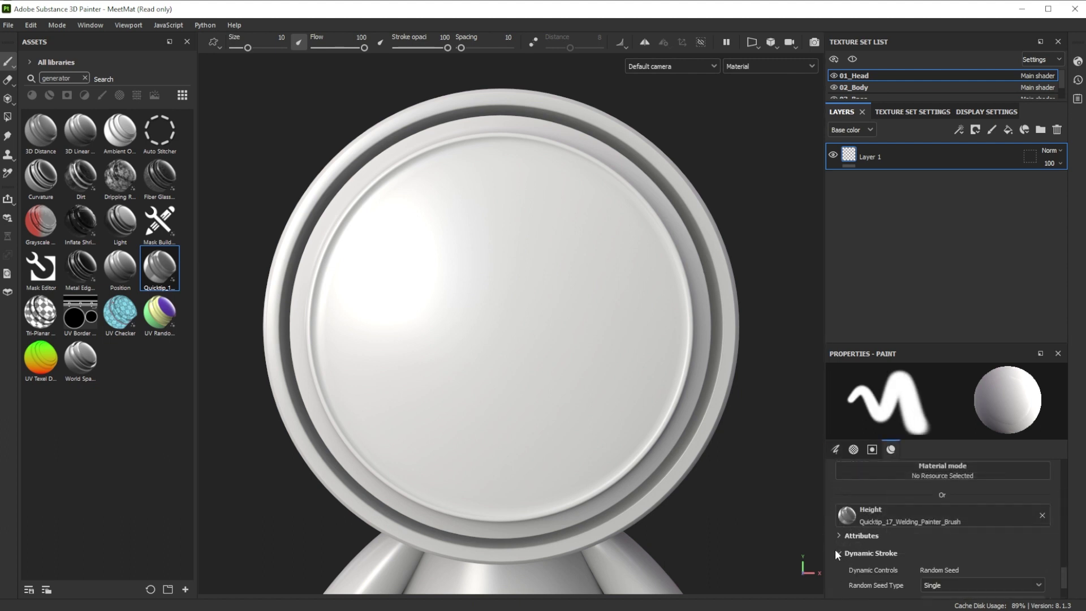
left_click(935, 526)
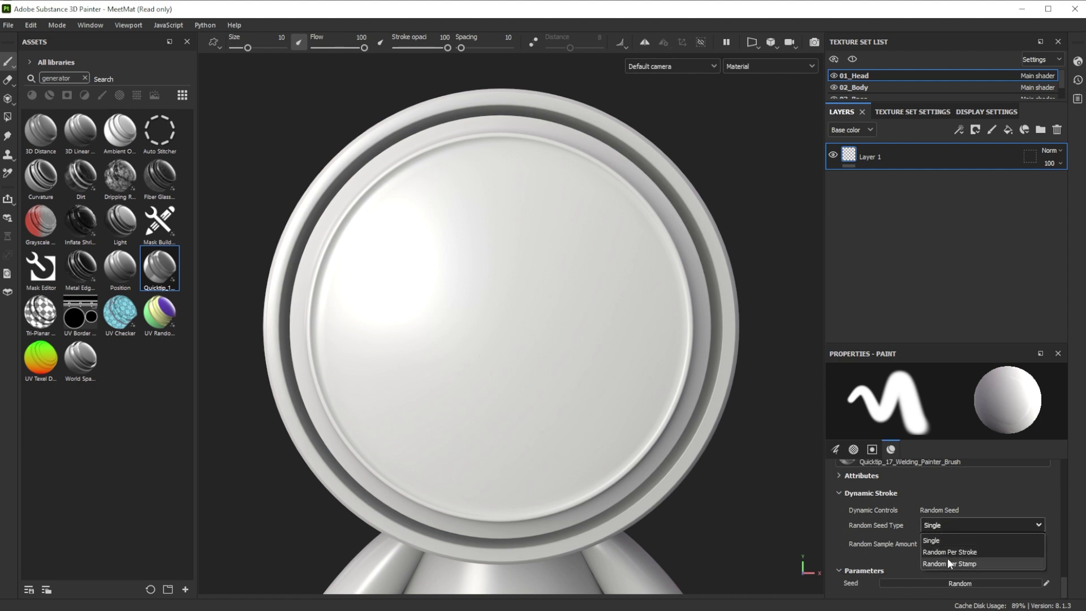
left_click(955, 563)
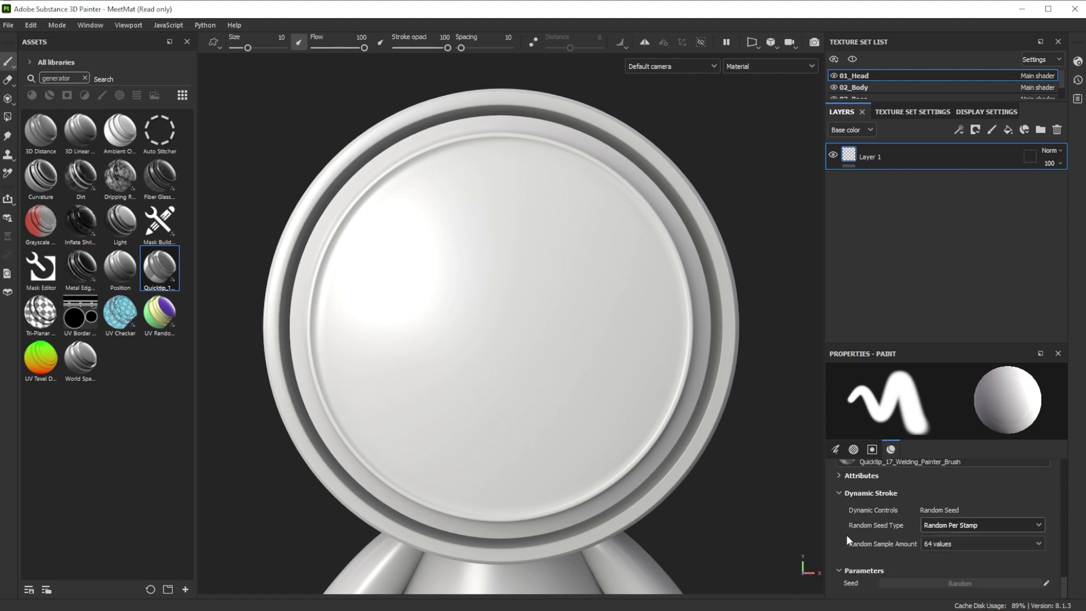
left_click_drag(485, 232, 488, 378)
- Add an anchor point to Layer 1, then a fill layer above it with Roughness 0.2 and Metallic 1
right_click(882, 161)
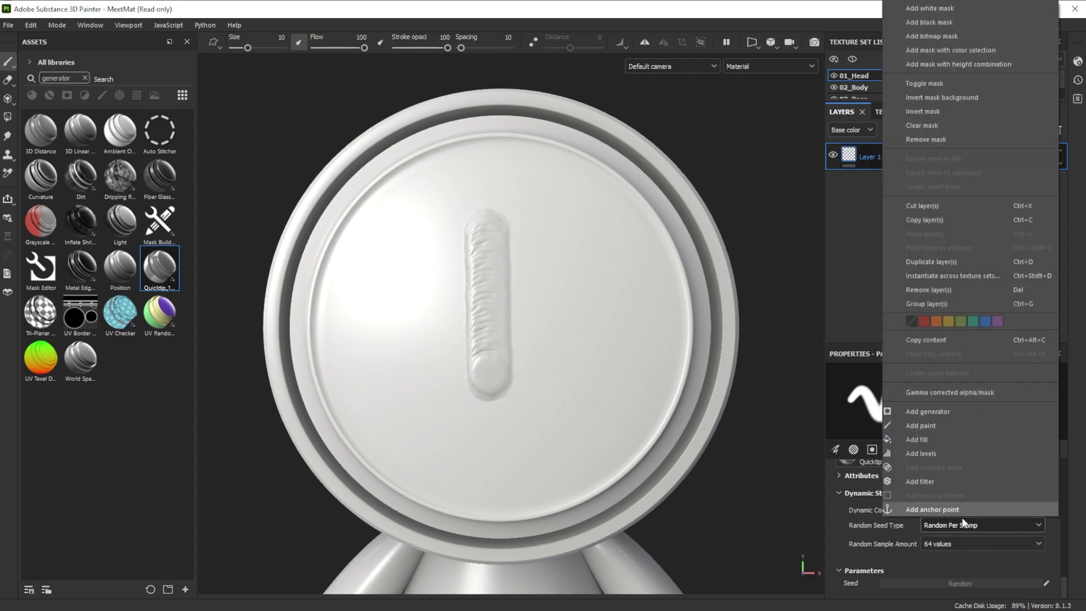
left_click(932, 509)
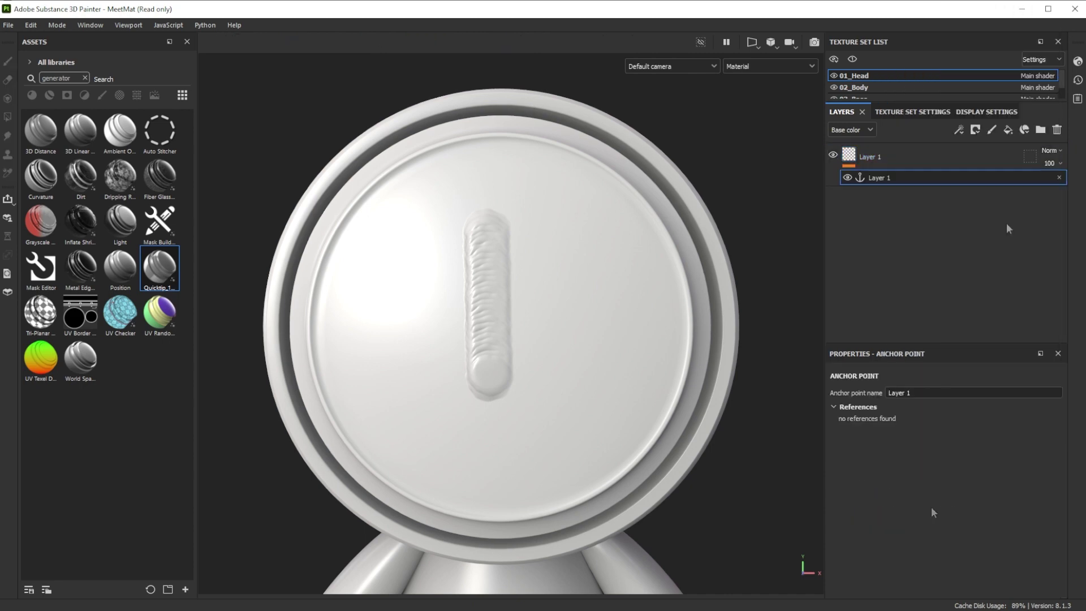
left_click(1008, 131)
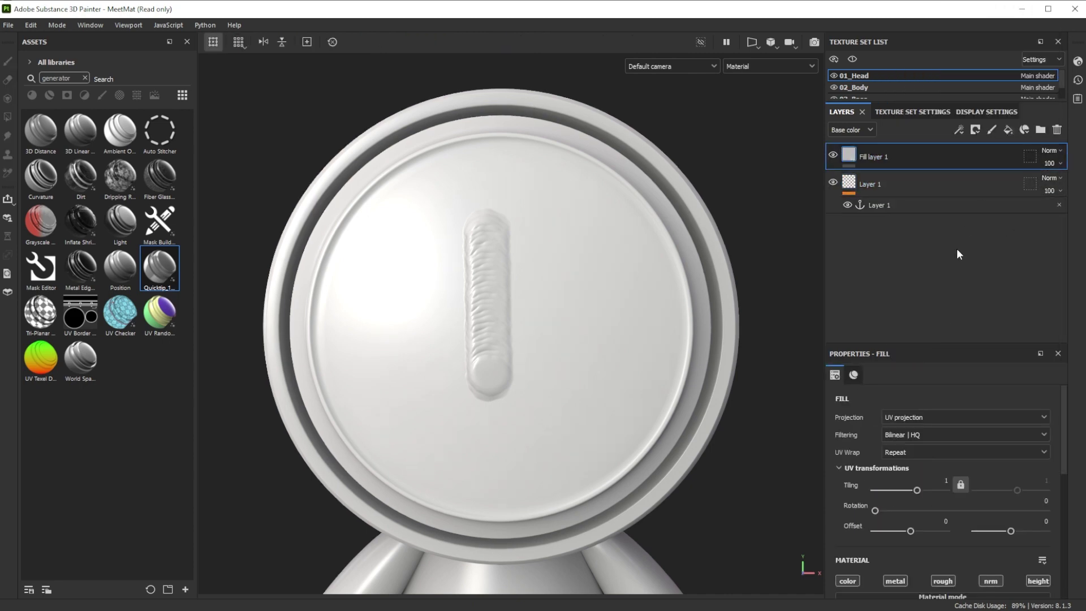
scroll(1007, 585, "down", 5)
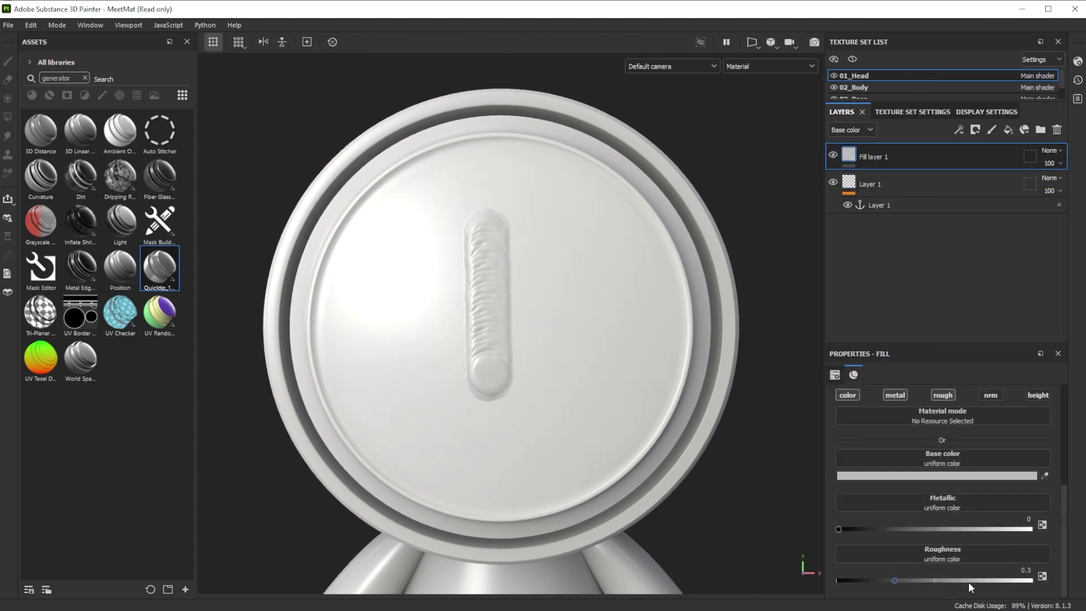
type("2")
key("Return")
left_click_drag(840, 529, 1031, 529)
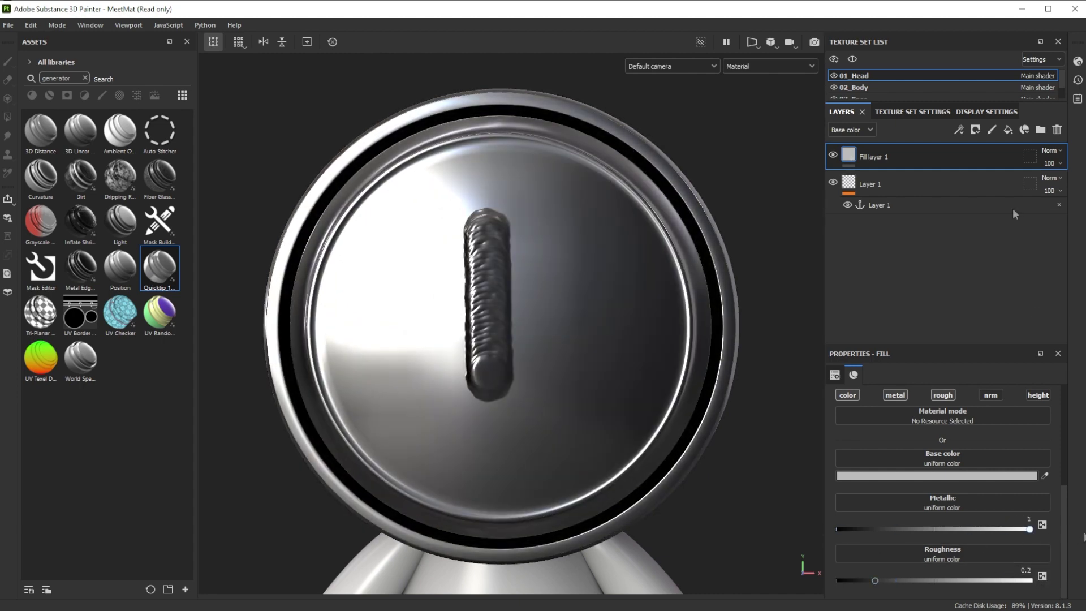
- Give Fill layer 1 a black mask containing a Fill effect
right_click(939, 161)
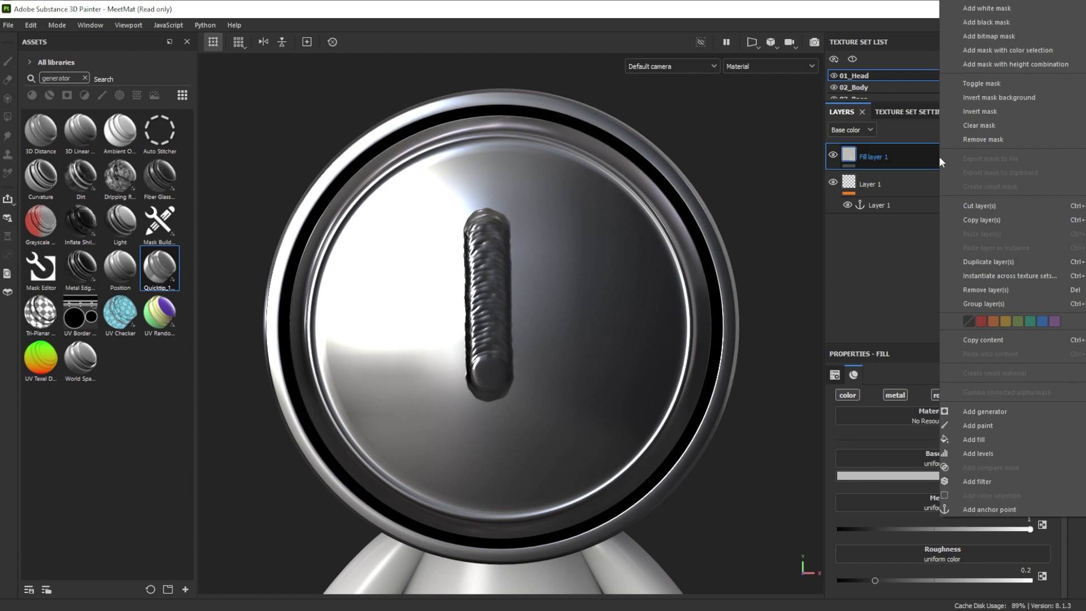
left_click(1000, 22)
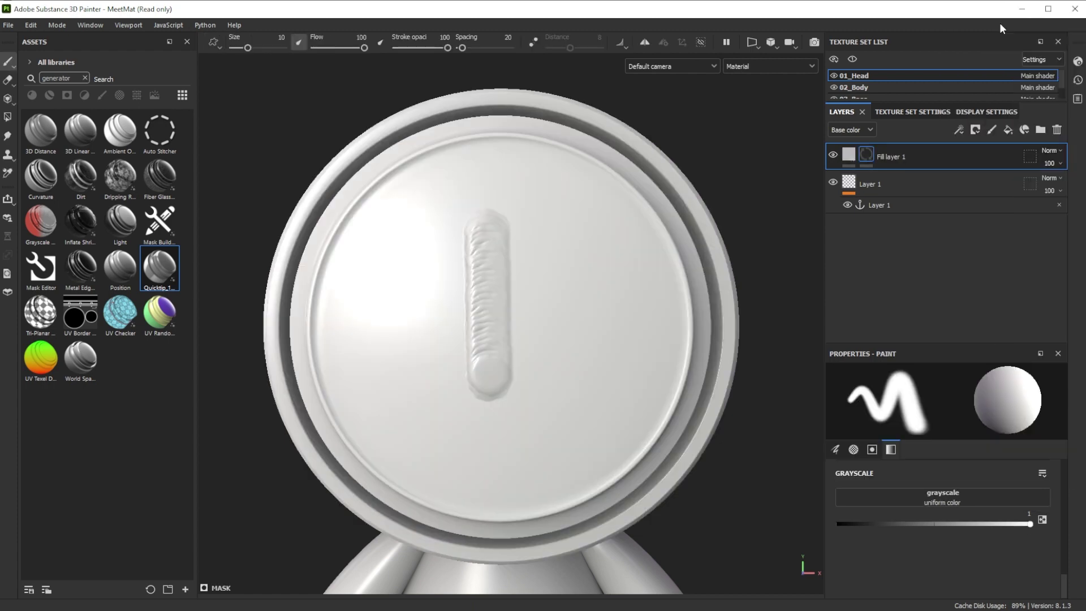
left_click(958, 130)
left_click(963, 172)
- Source the mask fill from Layer 1's anchor Height channel and pull the Levels white point down
left_click(996, 419)
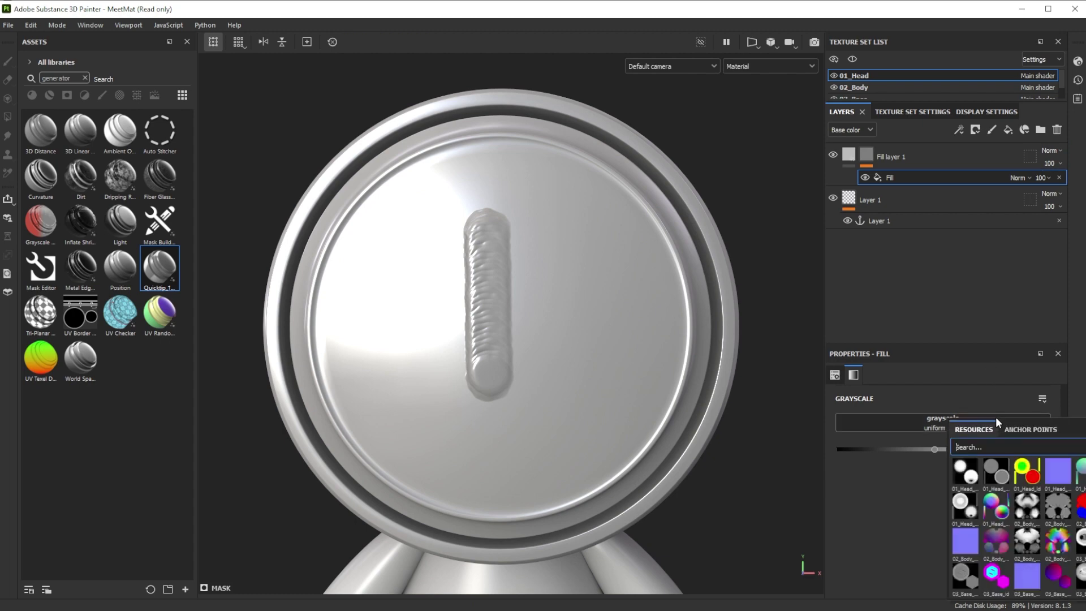
left_click(1012, 430)
left_click(972, 448)
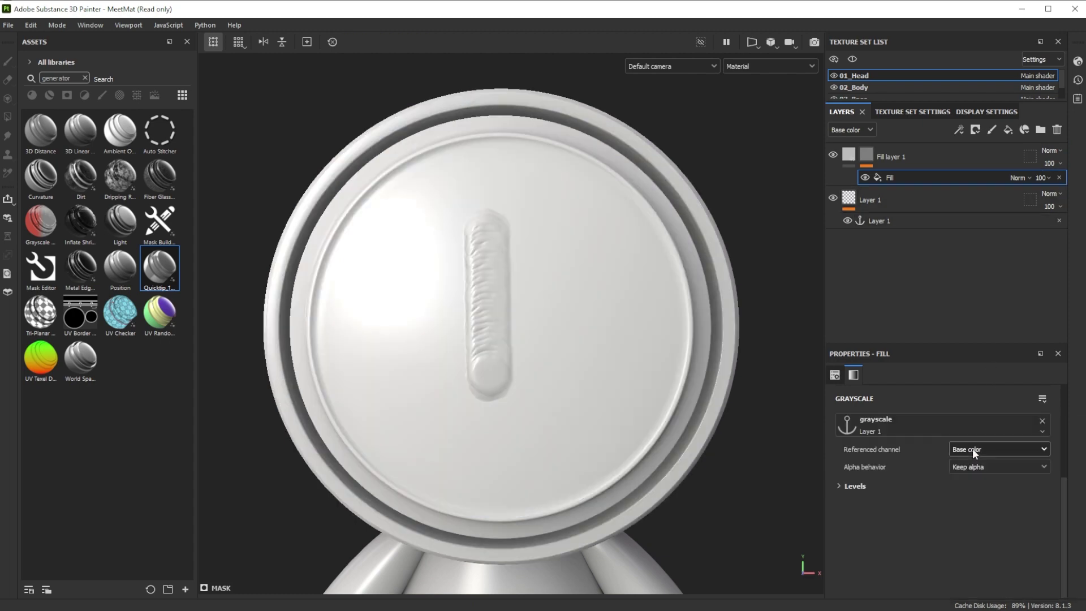
left_click(972, 448)
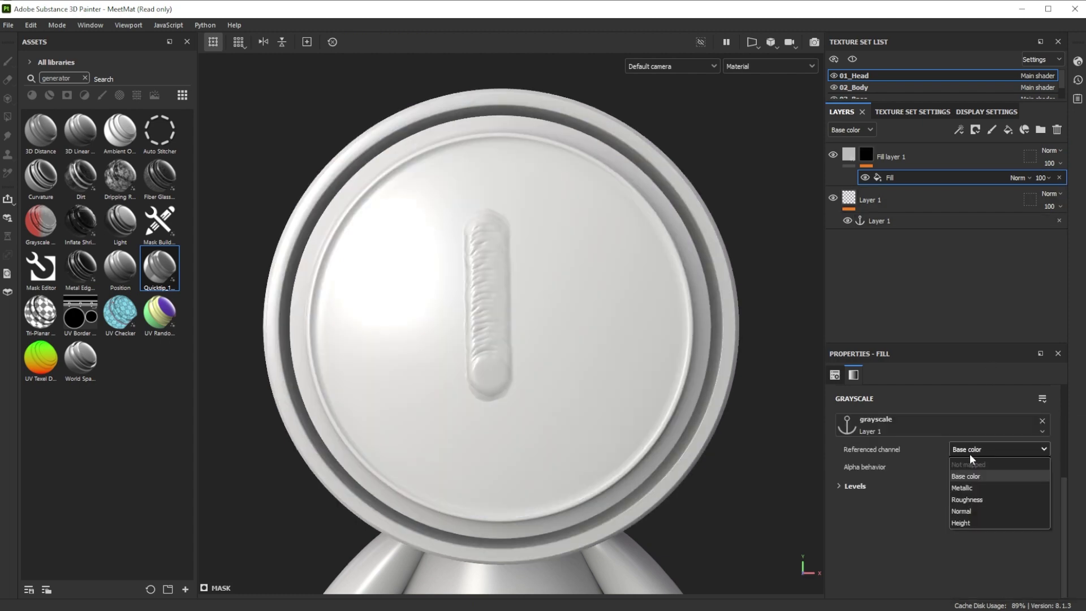
left_click(960, 523)
left_click(840, 485)
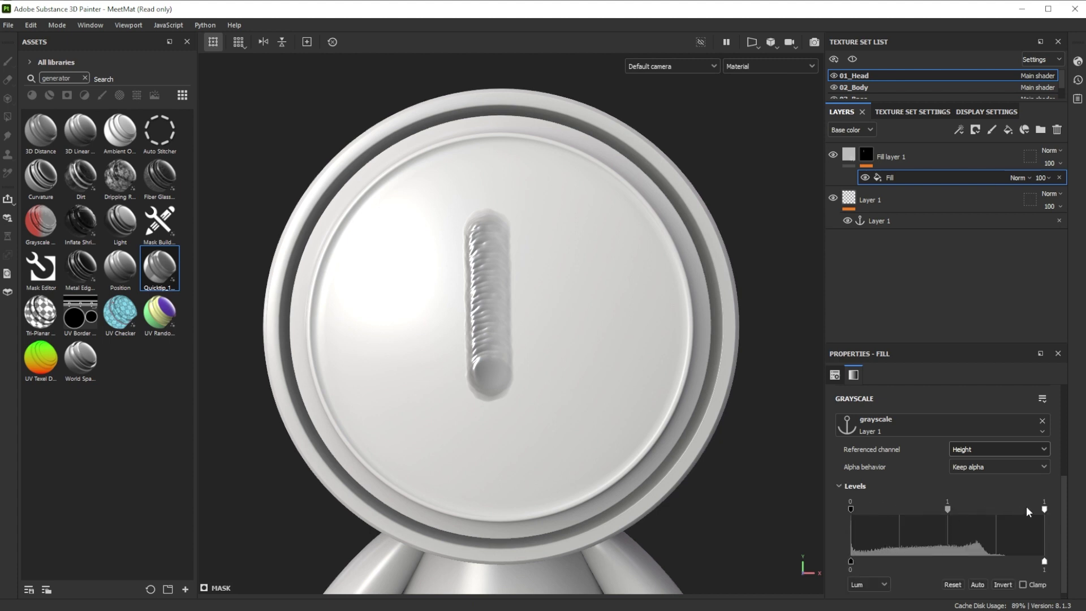
left_click_drag(1045, 510, 863, 499)
- Paint two more weld beads, including a curved one, on Layer 1 across the disc
left_click(905, 200)
mouse_move(574, 214)
left_mouse_down()
mouse_move(599, 283)
mouse_move(600, 363)
mouse_move(510, 435)
mouse_move(421, 420)
left_mouse_up()
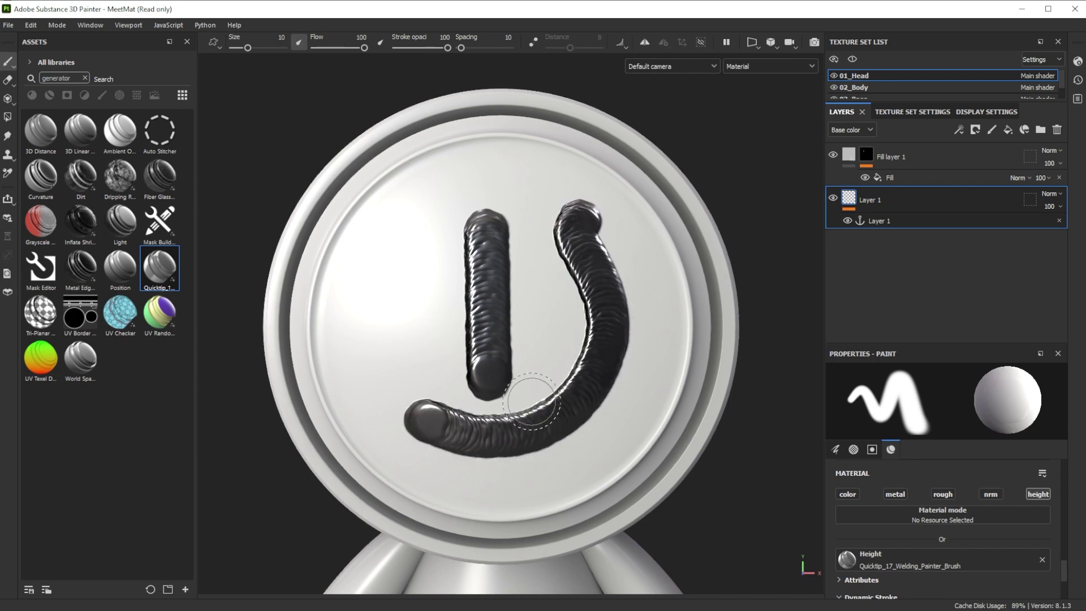
left_click_drag(413, 226, 354, 311)
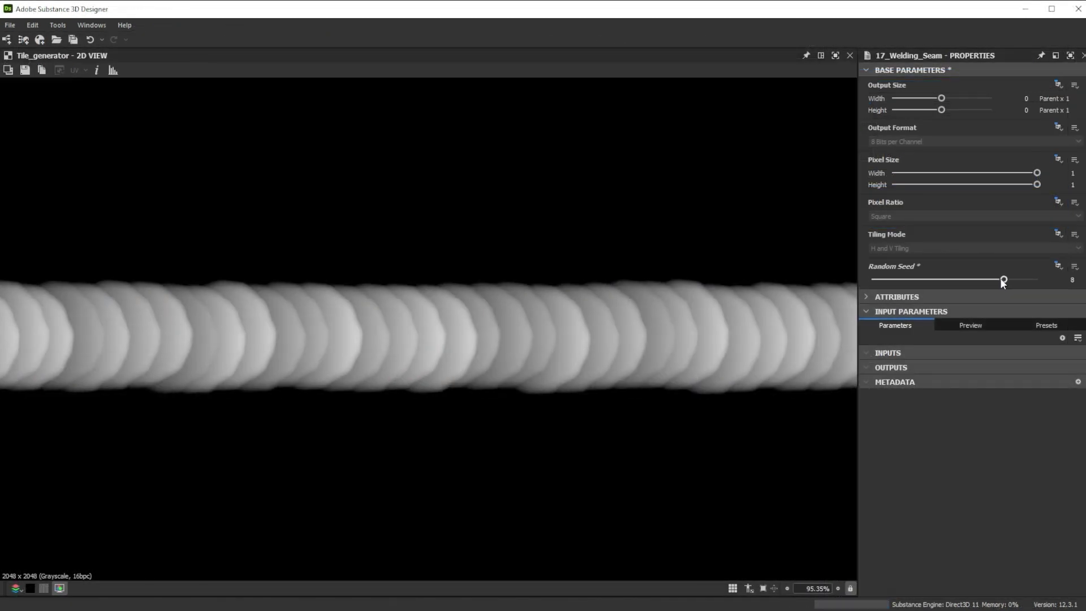
- In Designer, tweak the tile_generator's random seed, disorder, tile count and position randomness
mouse_move(1000, 278)
left_mouse_down()
mouse_move(875, 277)
mouse_move(953, 283)
left_mouse_up()
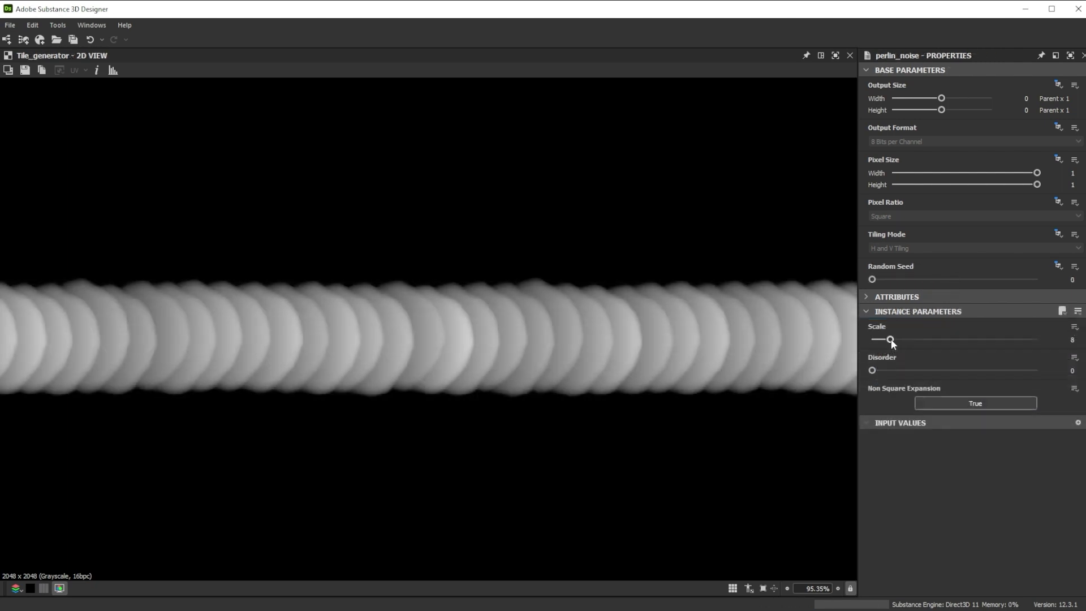
left_click_drag(891, 338, 990, 375)
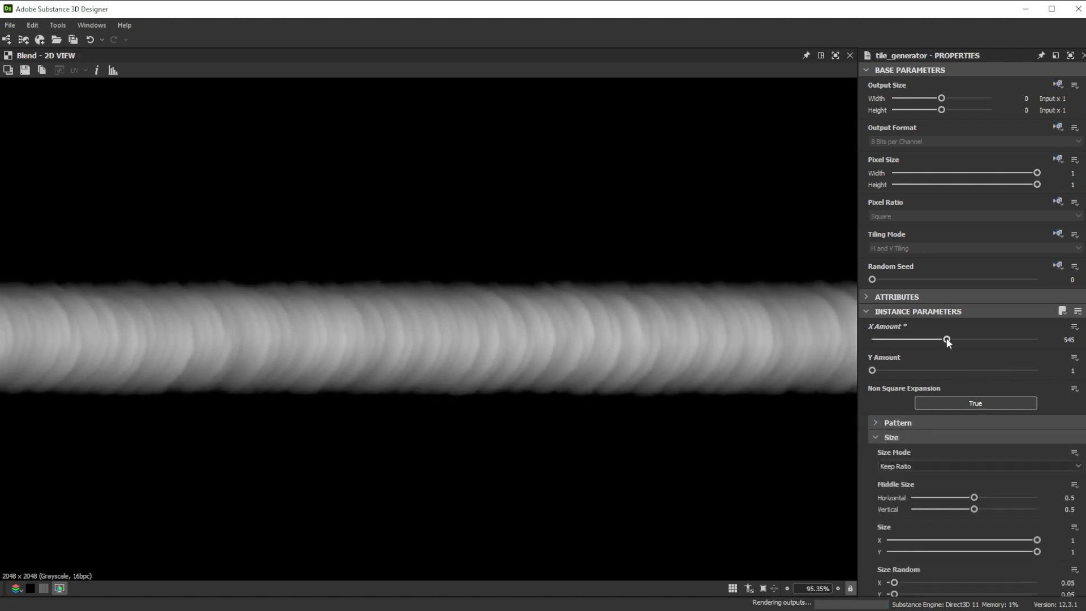
mouse_move(946, 337)
left_mouse_down()
mouse_move(919, 334)
mouse_move(949, 337)
left_mouse_up()
scroll(913, 483, "down", 7)
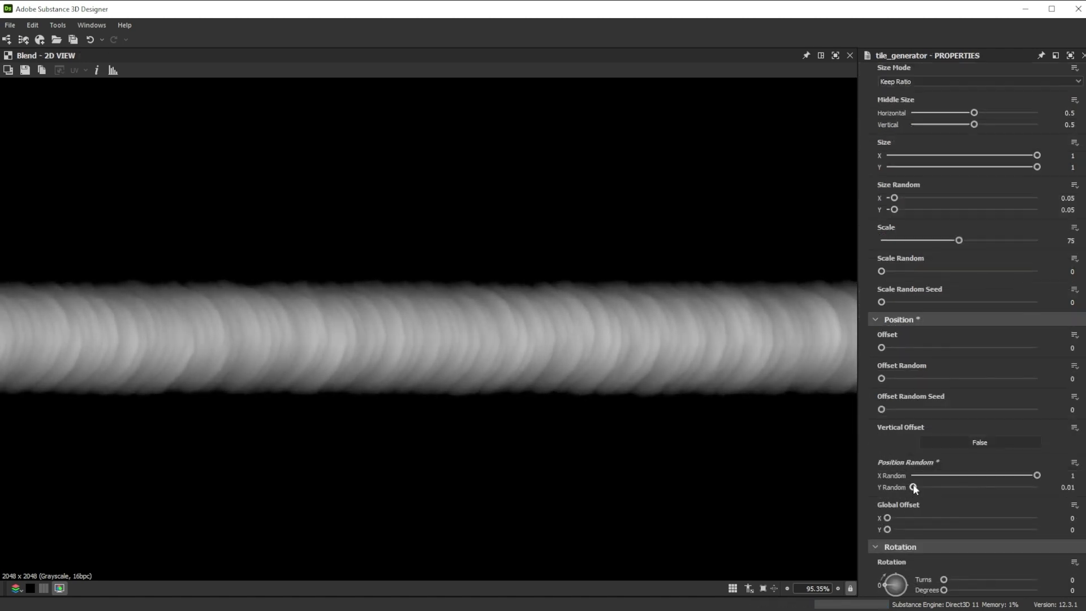
left_click_drag(912, 484, 913, 487)
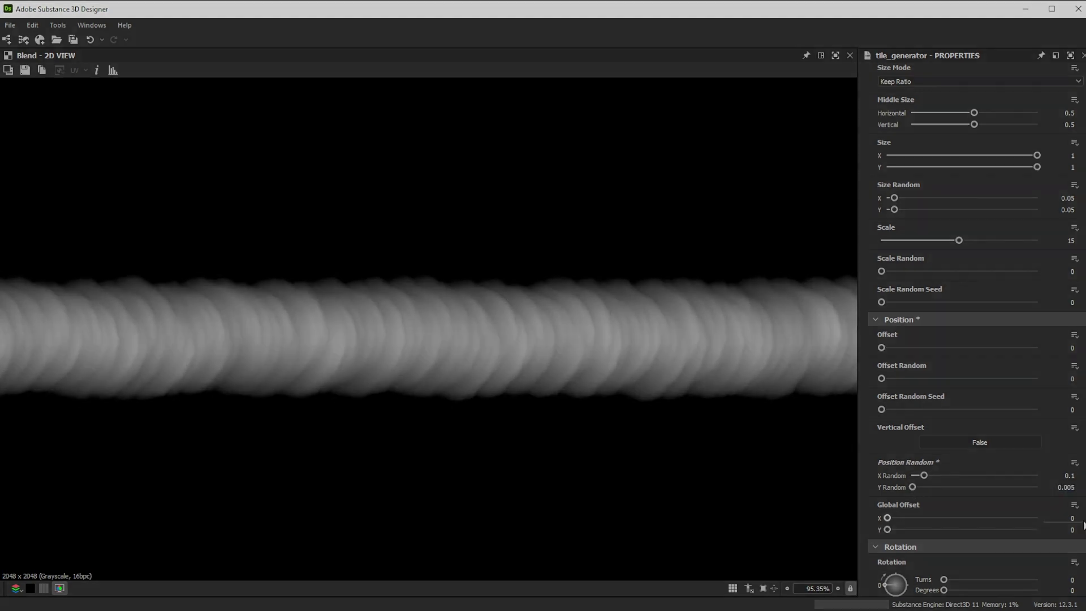